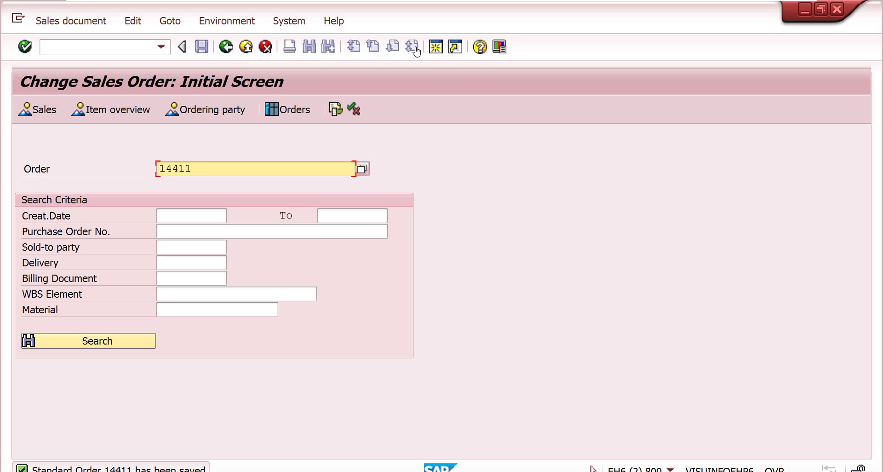
Run transaction SPRO and open the SAP Reference IMG.
click(128, 47)
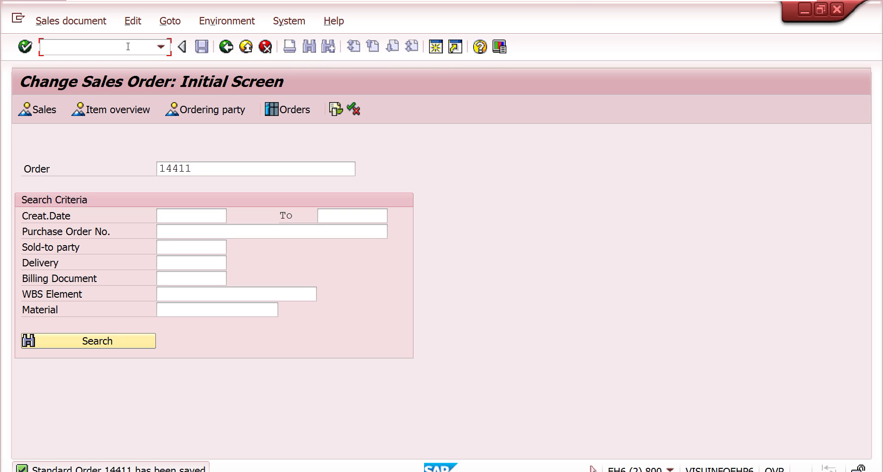
text(/nspro)
key(Return)
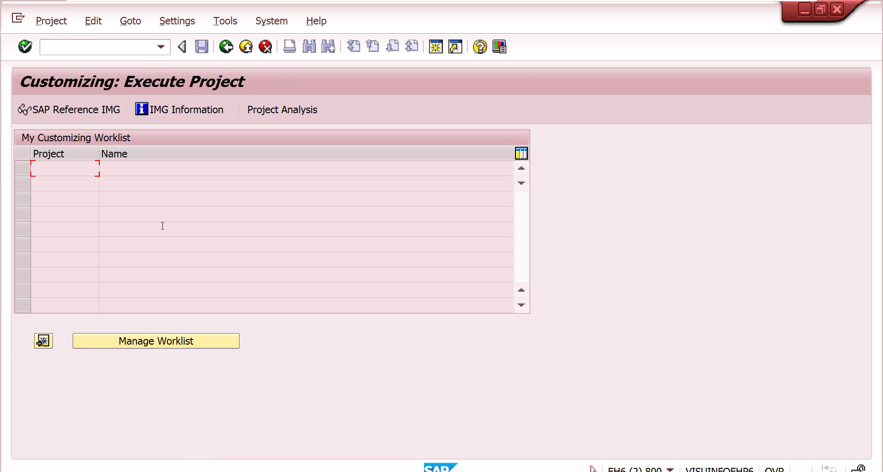
click(99, 111)
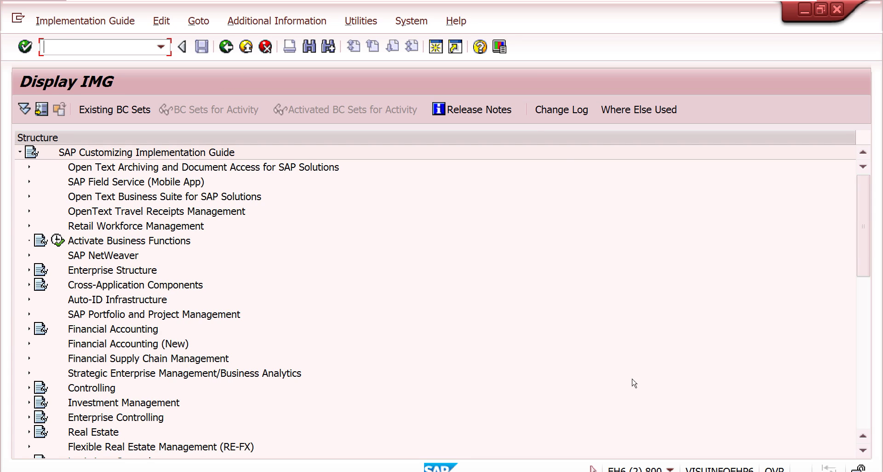
Under Sales and Distribution, Basic Functions, Material Determination, execute the activity Maintain Prerequisites for Material Determination.
click(863, 386)
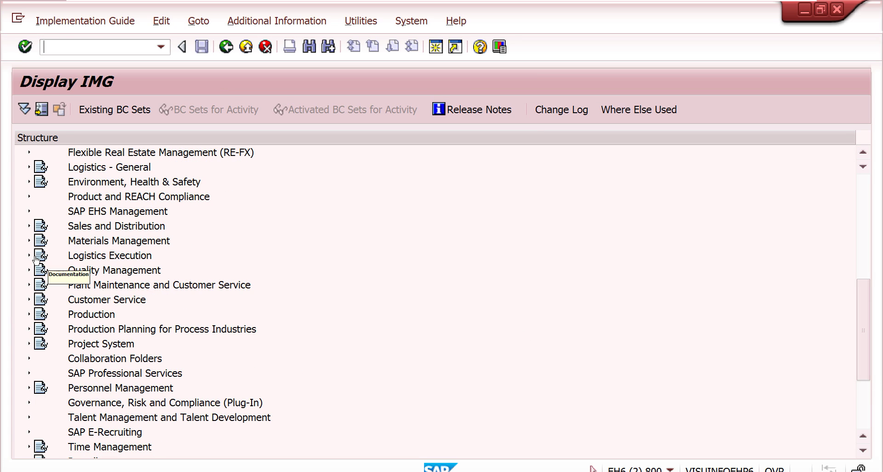
click(28, 226)
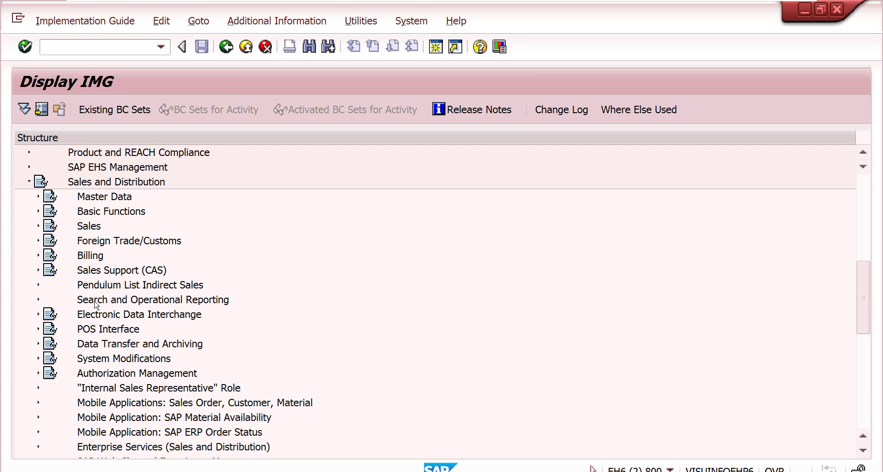
click(38, 211)
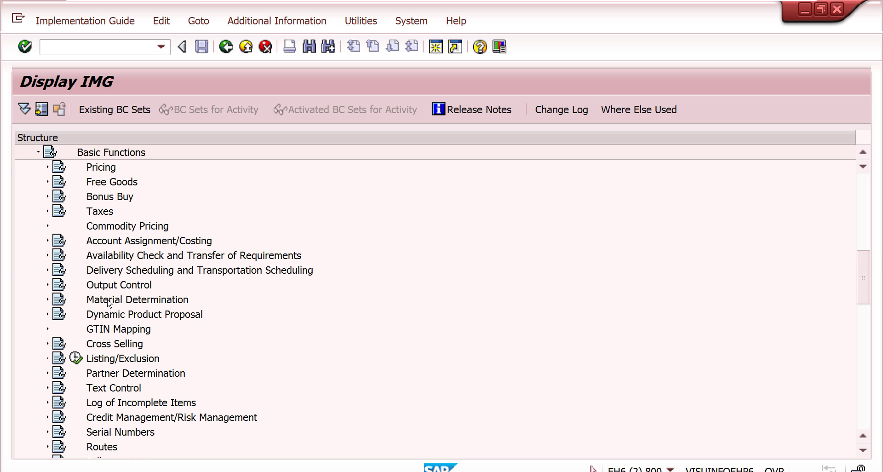
click(47, 300)
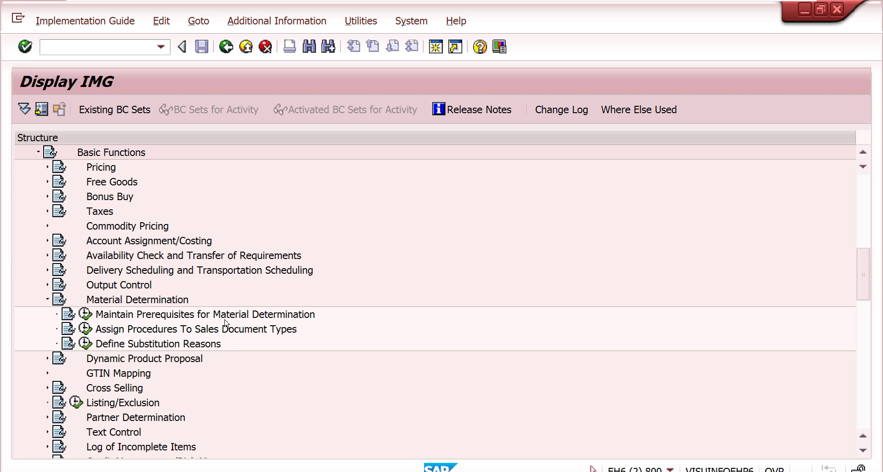
click(85, 314)
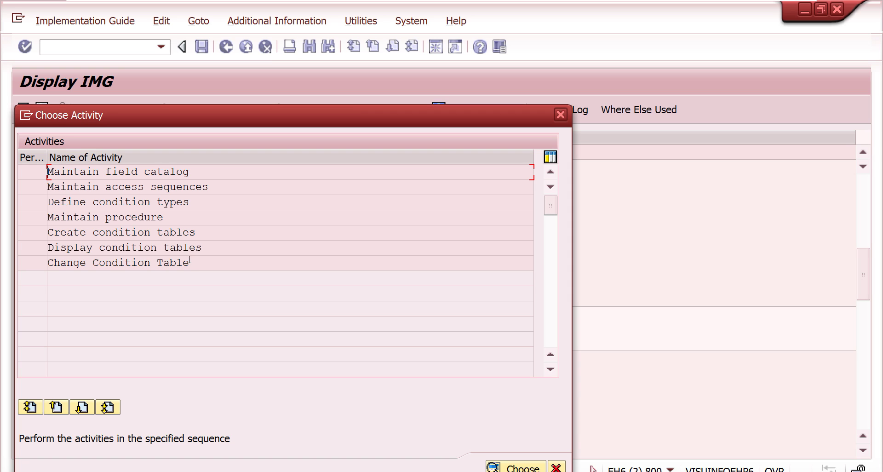
Open the Create condition tables activity and look through the list of existing material determination condition tables.
double_click(192, 235)
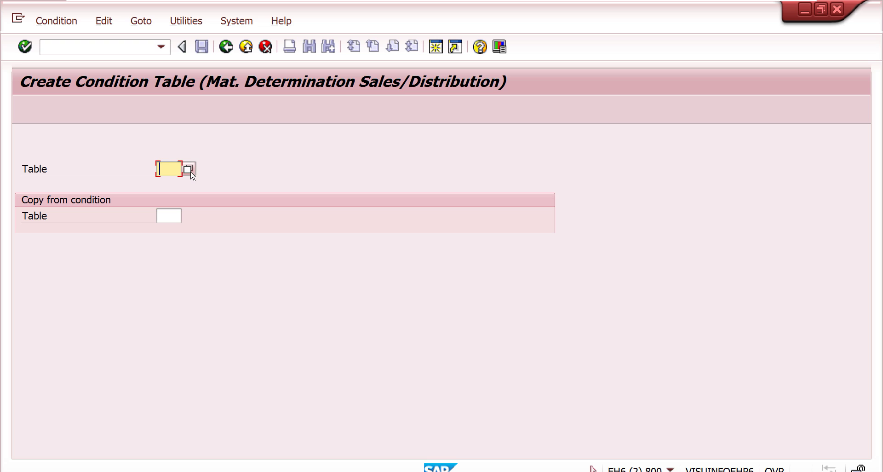
click(189, 170)
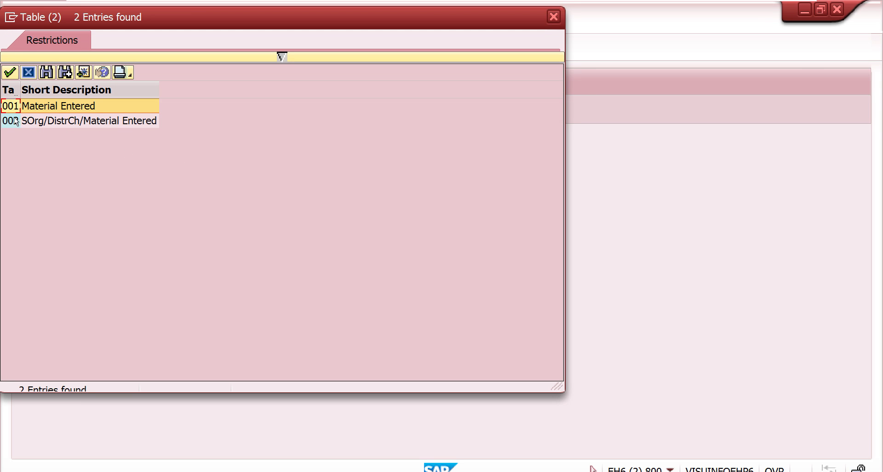
click(554, 18)
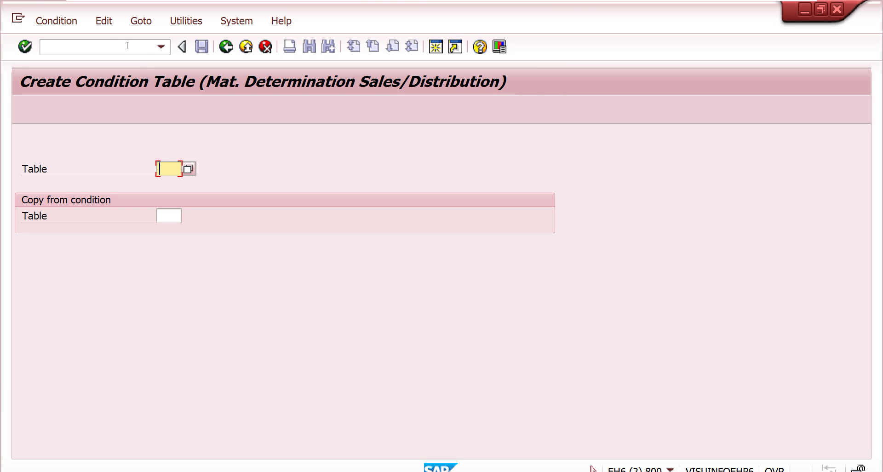
click(56, 20)
mouse_move(104, 20)
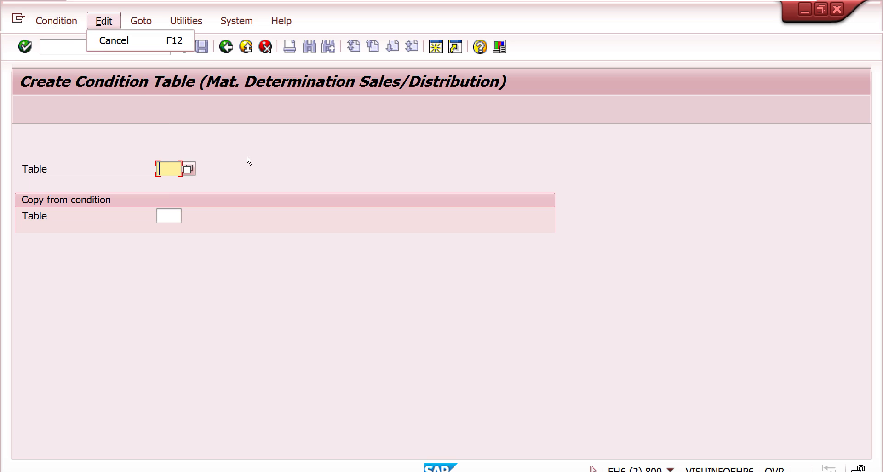
click(183, 169)
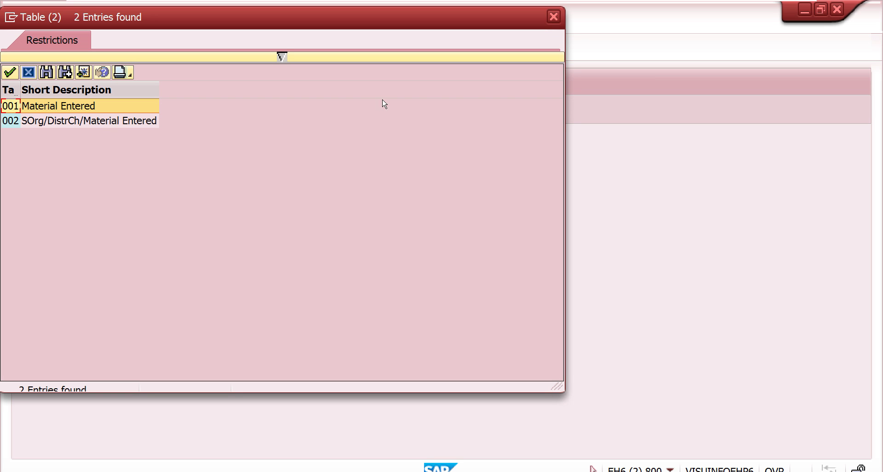
click(554, 17)
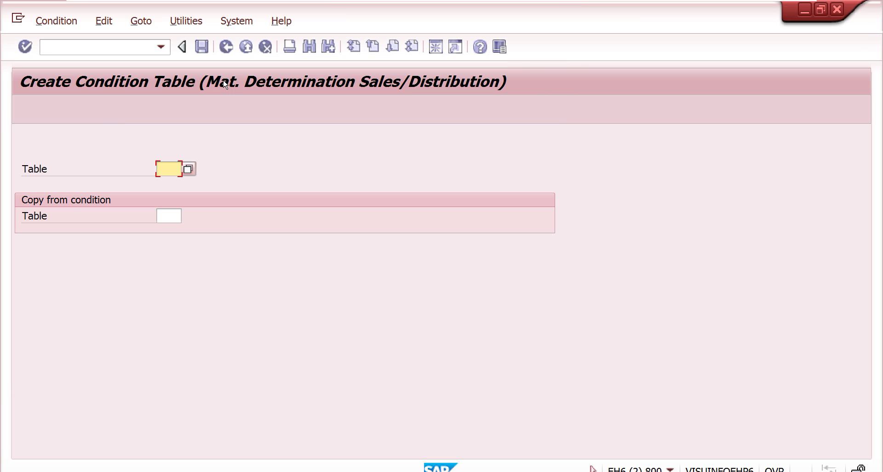
Open condition table 1 from the change screen in display-only mode, without supplying an access key.
click(54, 27)
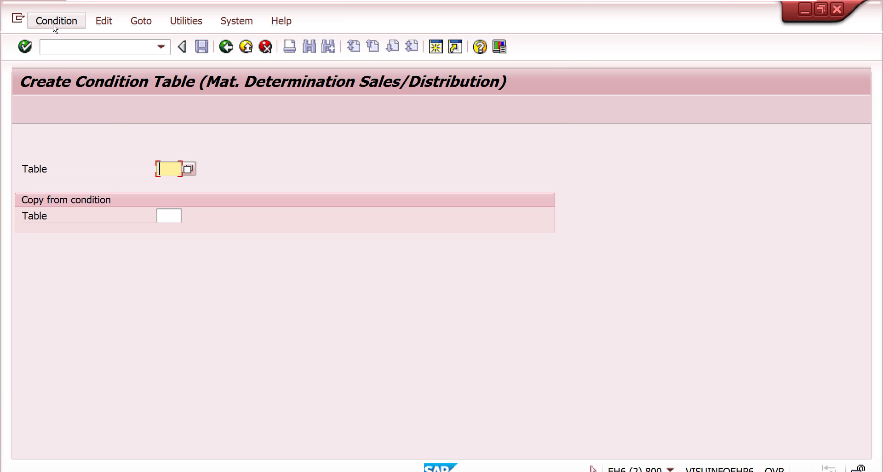
click(59, 79)
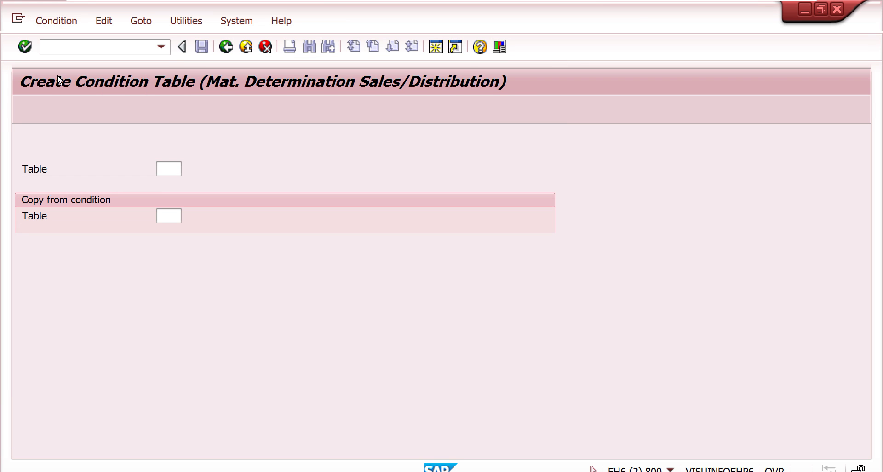
click(166, 169)
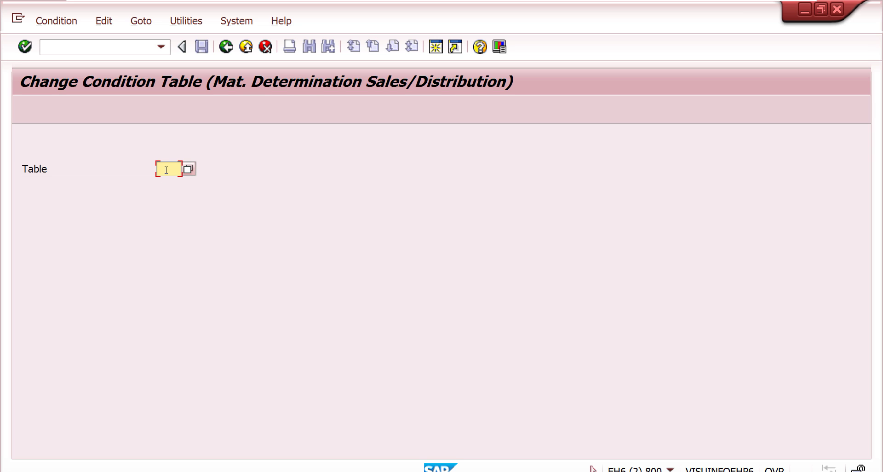
key(Return)
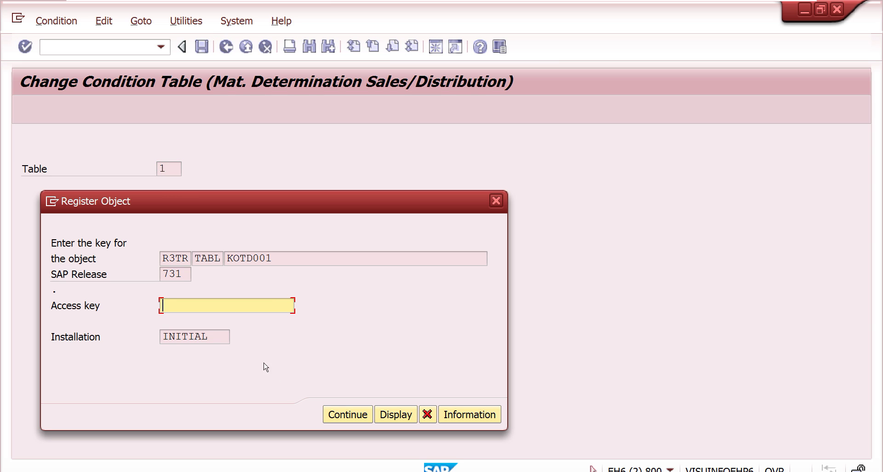
click(396, 414)
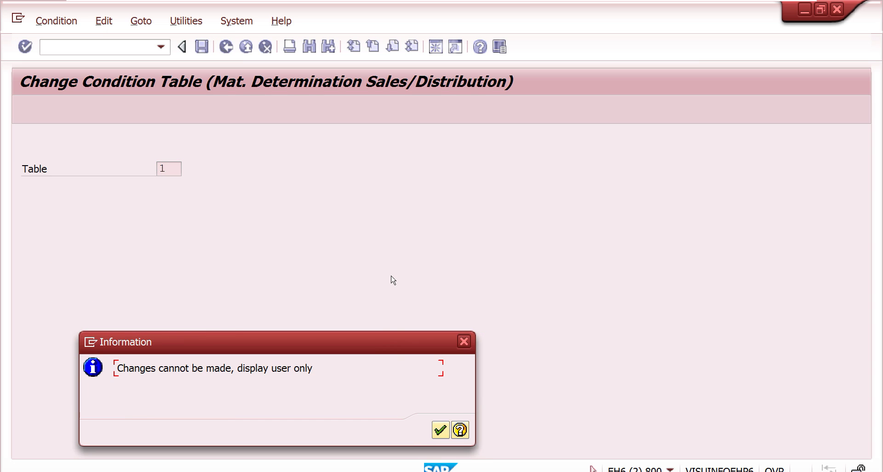
click(440, 428)
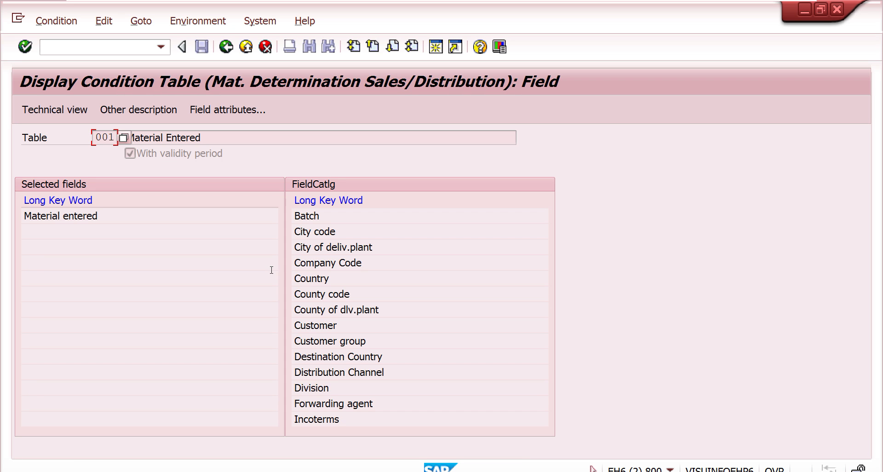
Check the technical view of condition table 001, and return to the table selection screen.
click(65, 112)
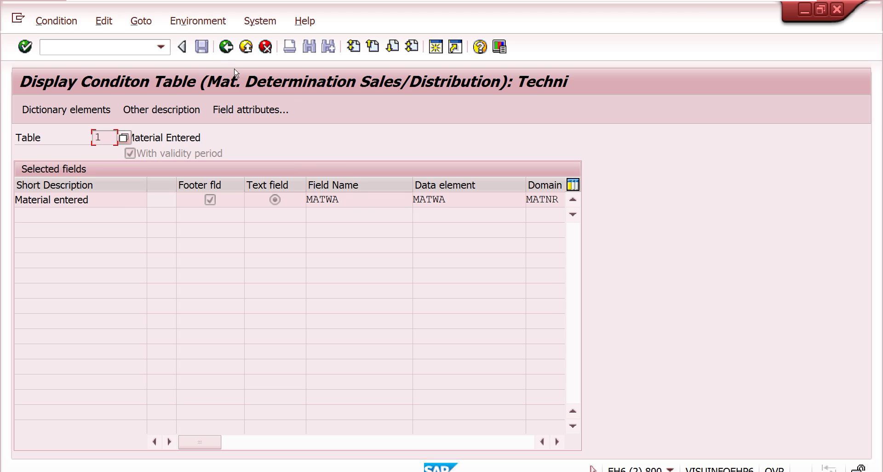
click(228, 51)
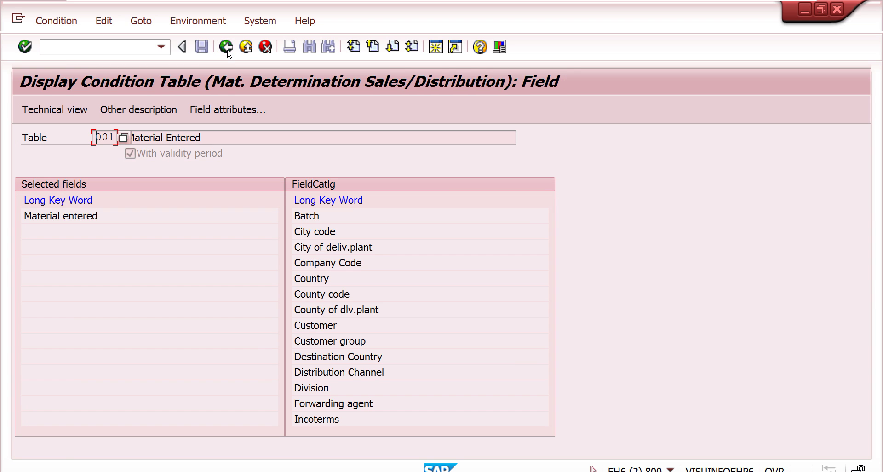
click(228, 51)
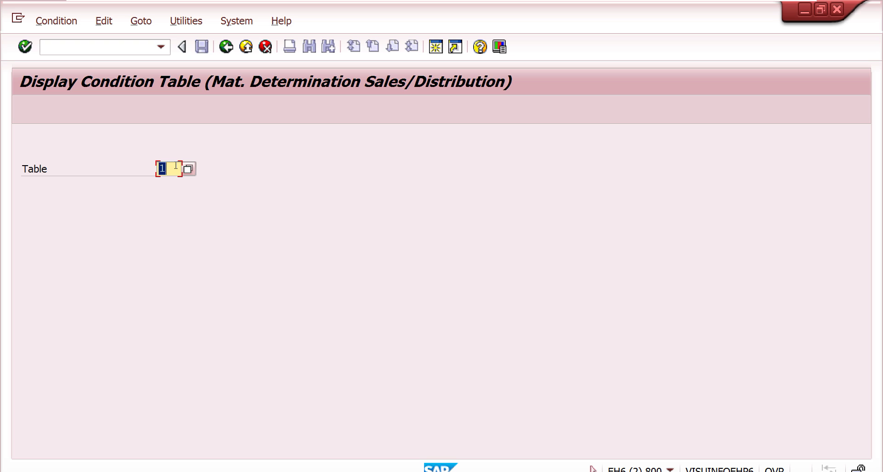
Display the selected fields of condition table 2, and return to the list of material determination activities.
text(2)
key(Return)
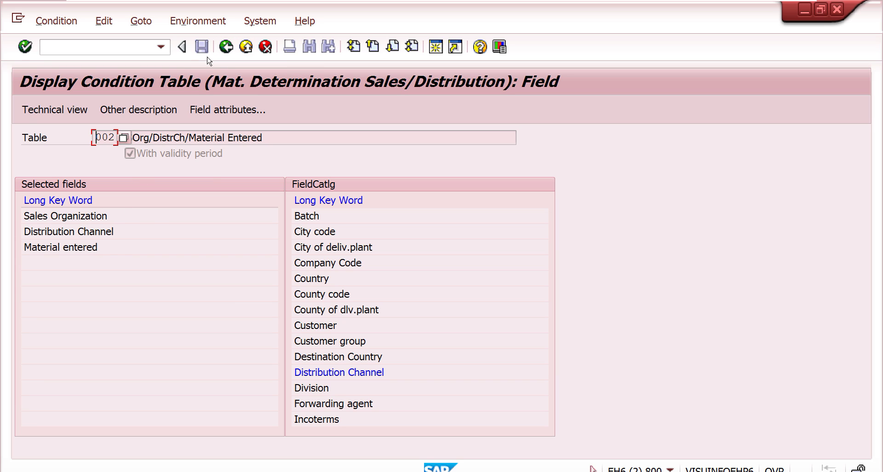
click(231, 49)
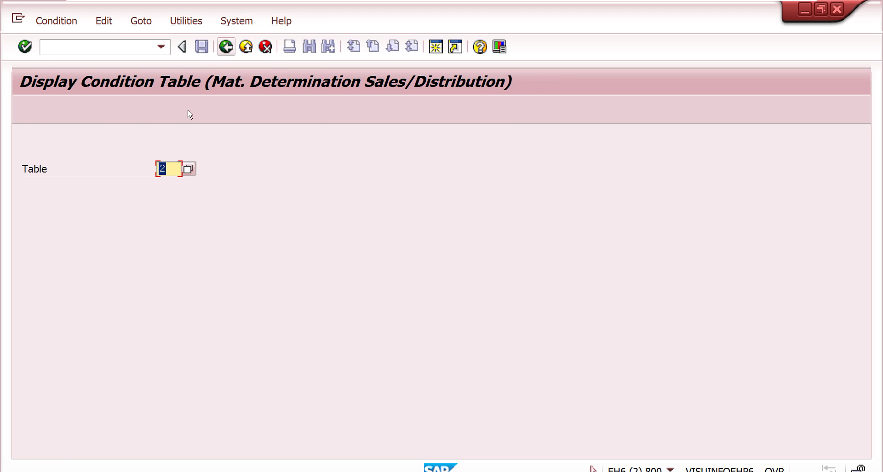
click(223, 52)
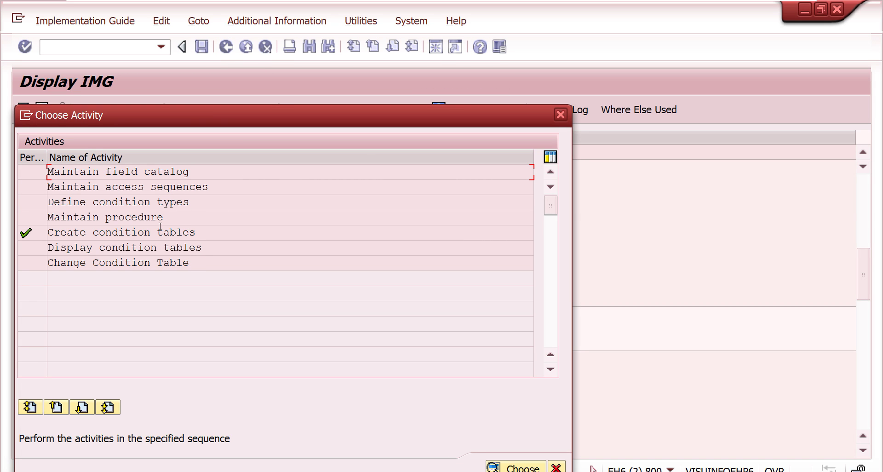
Open Maintain access sequences and view the accesses of sequence A001 and the fields of access 10.
double_click(213, 187)
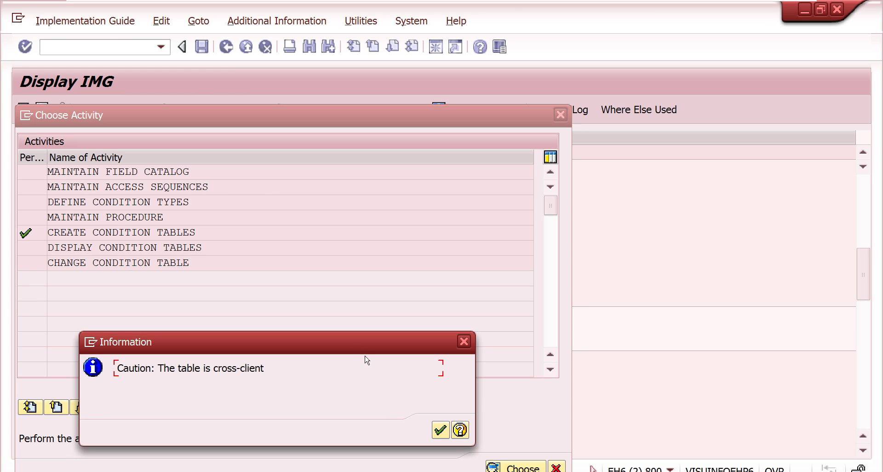
click(440, 430)
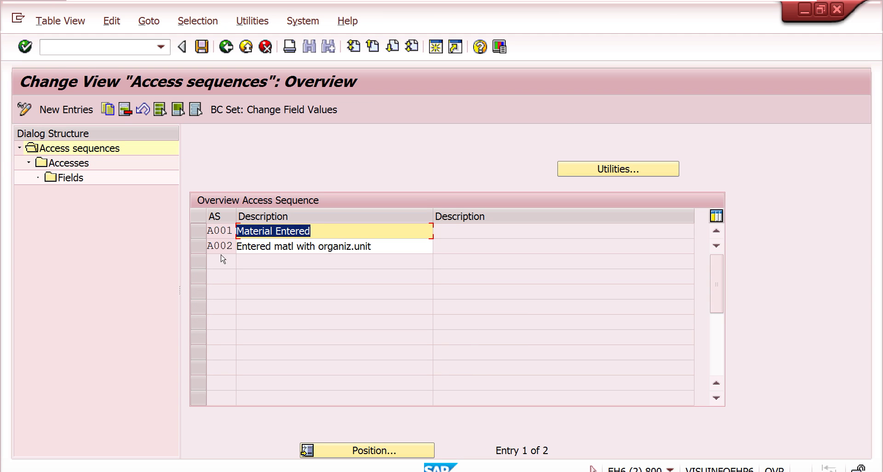
click(200, 233)
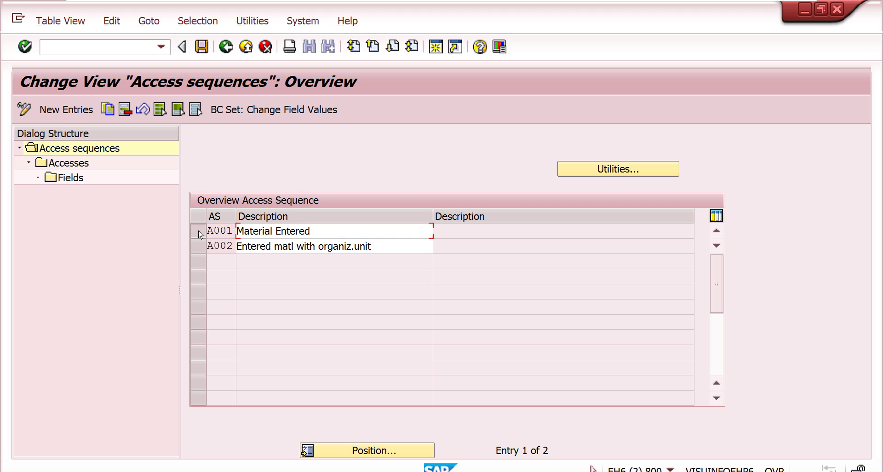
double_click(73, 165)
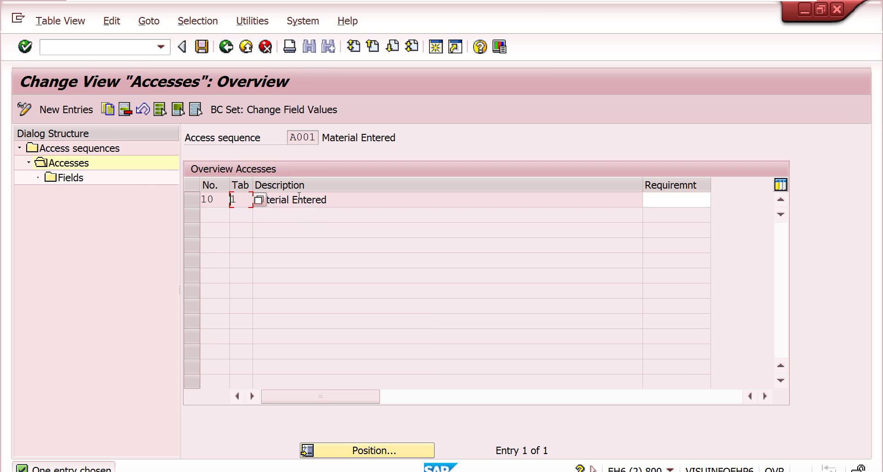
click(193, 200)
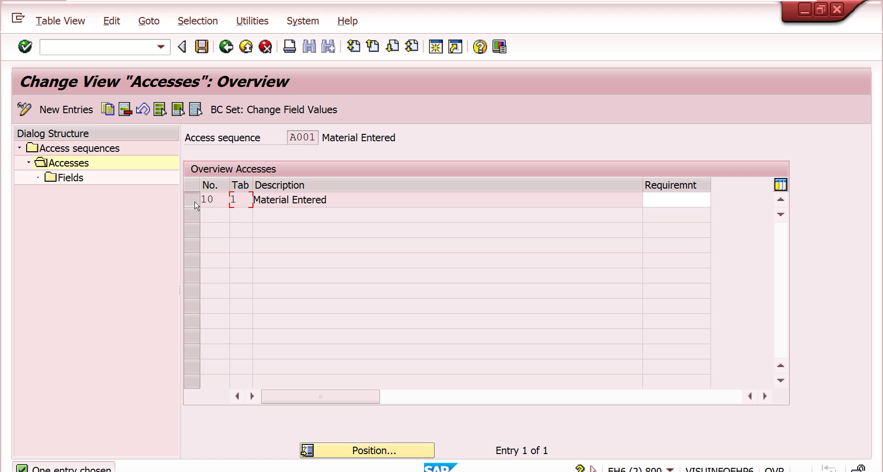
double_click(76, 178)
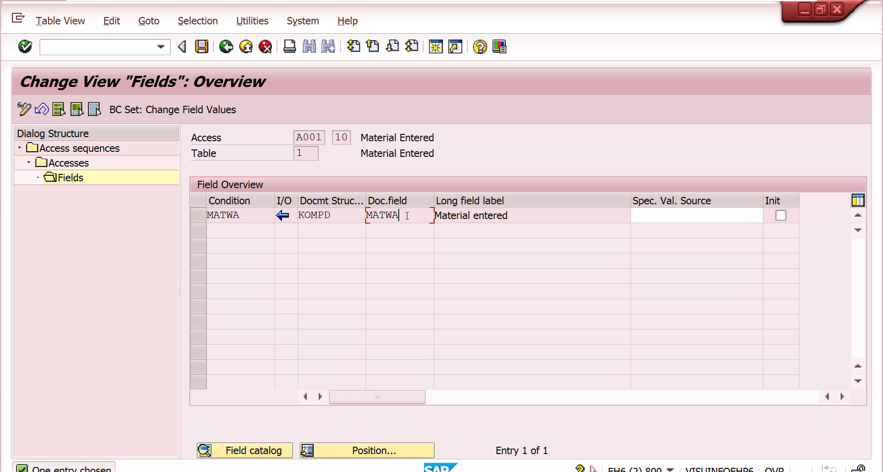
Return to the access sequences overview and select access sequence A001.
click(226, 47)
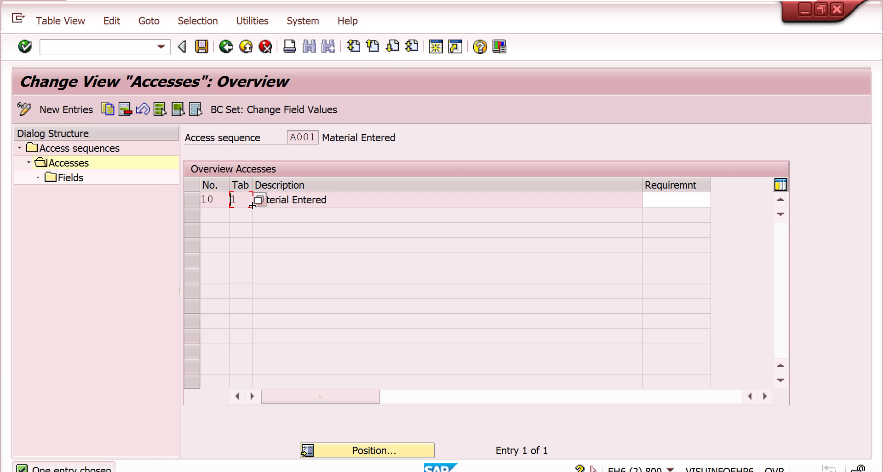
click(226, 46)
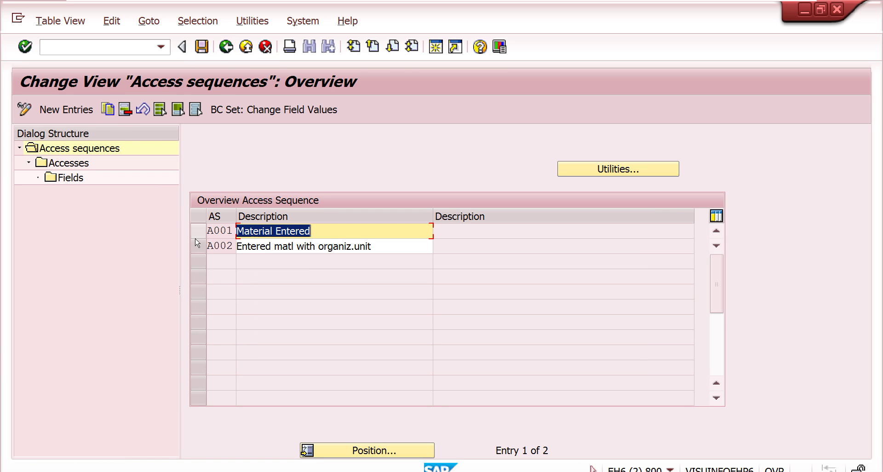
click(199, 231)
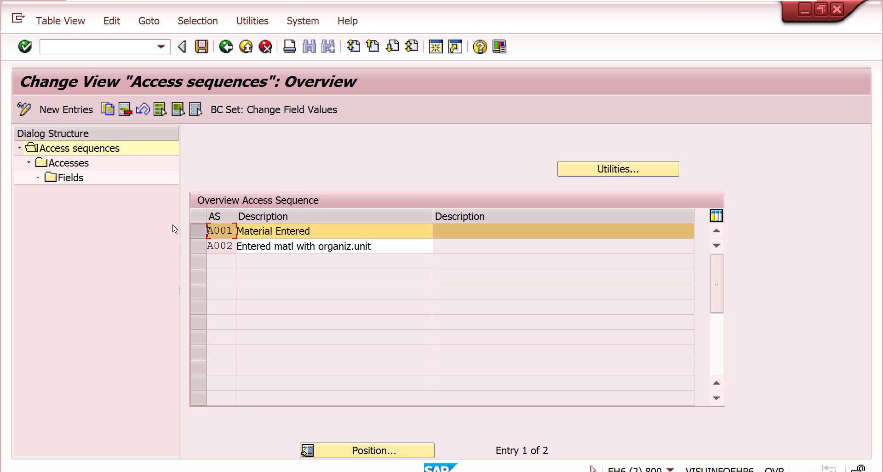
View the accesses of access sequence A001 and the fields of access 10, and return to the list of material determination activities.
double_click(87, 165)
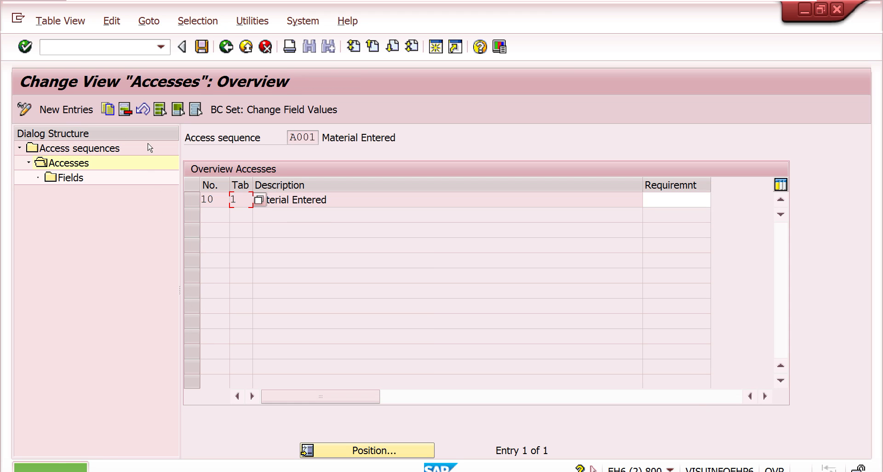
double_click(67, 178)
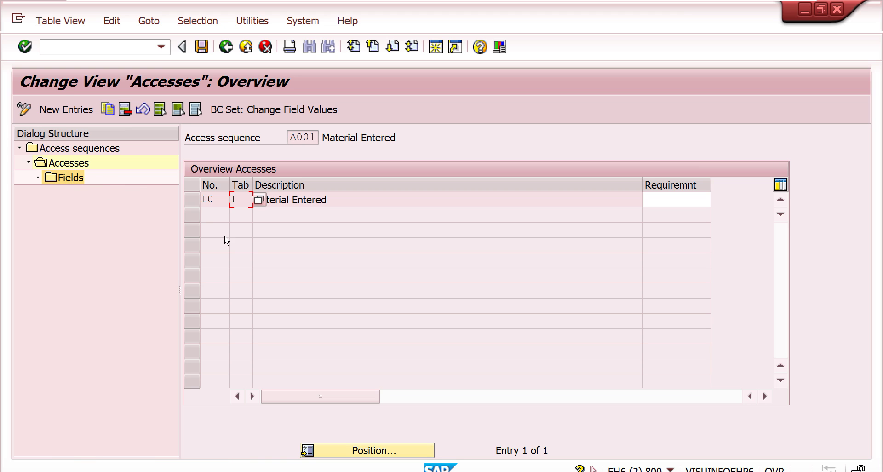
click(192, 199)
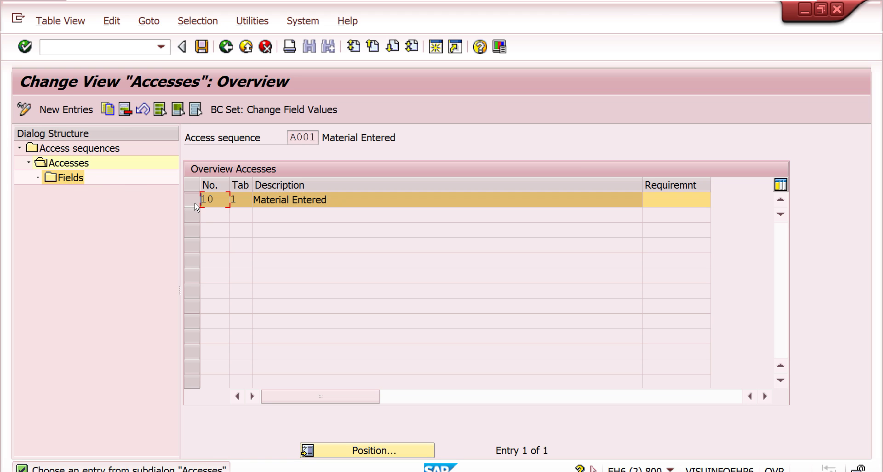
double_click(73, 179)
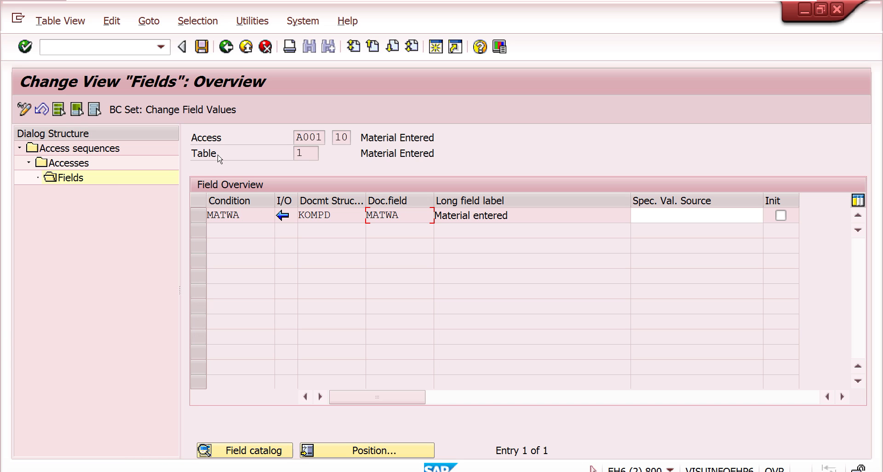
click(226, 47)
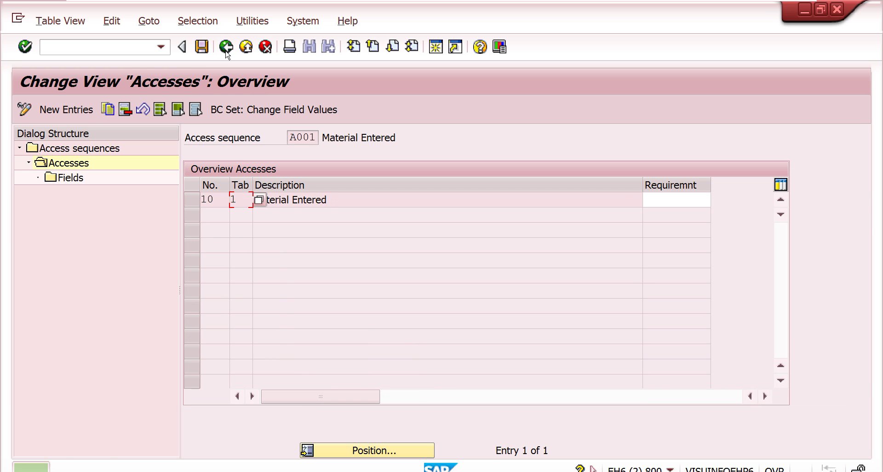
click(225, 47)
click(226, 46)
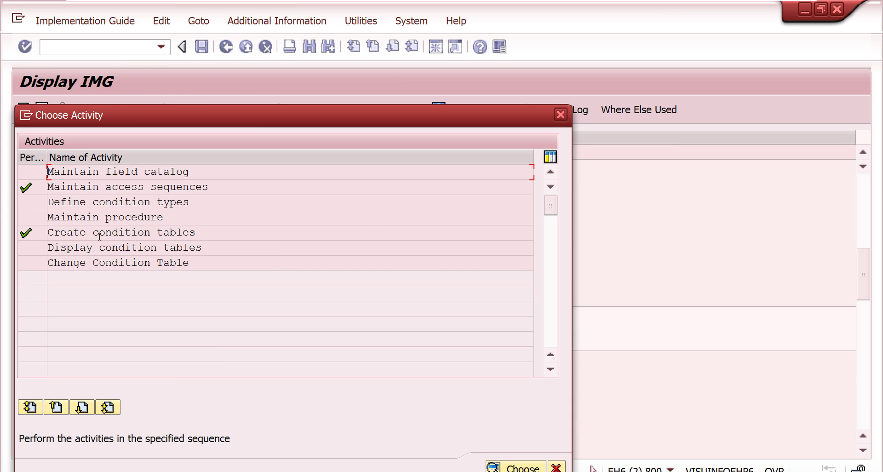
Open Define condition types, check the access sequence assigned to condition type A001, and return to the activity list.
double_click(145, 203)
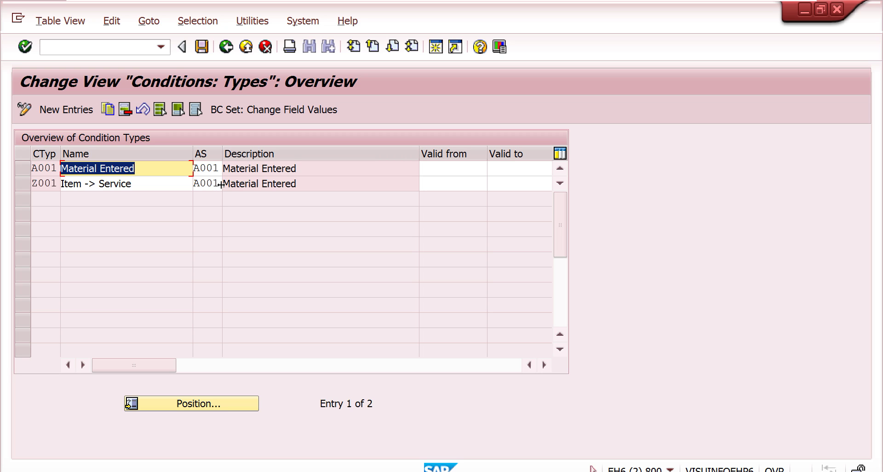
double_click(123, 167)
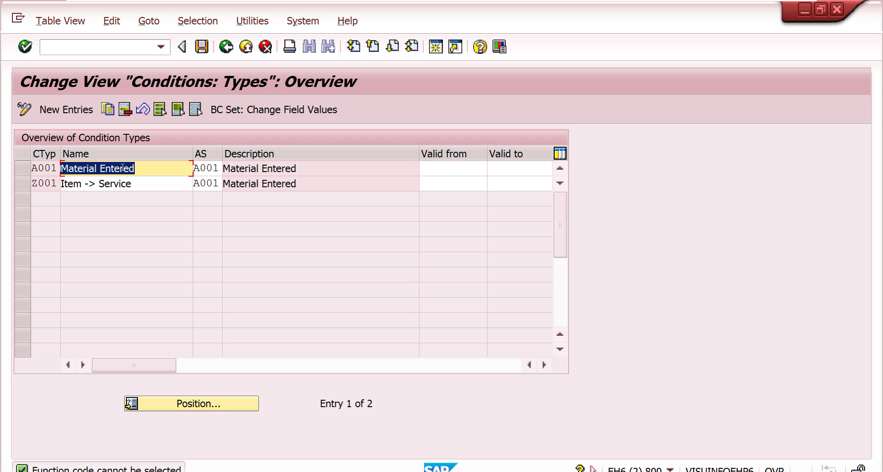
click(218, 168)
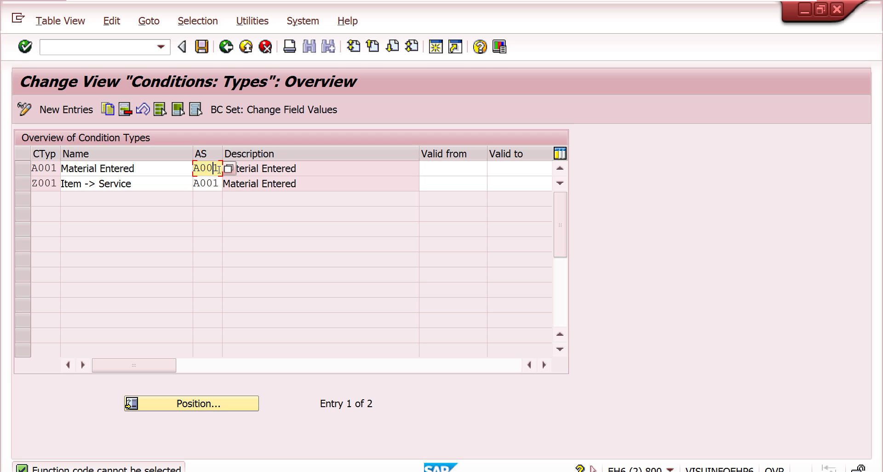
click(231, 48)
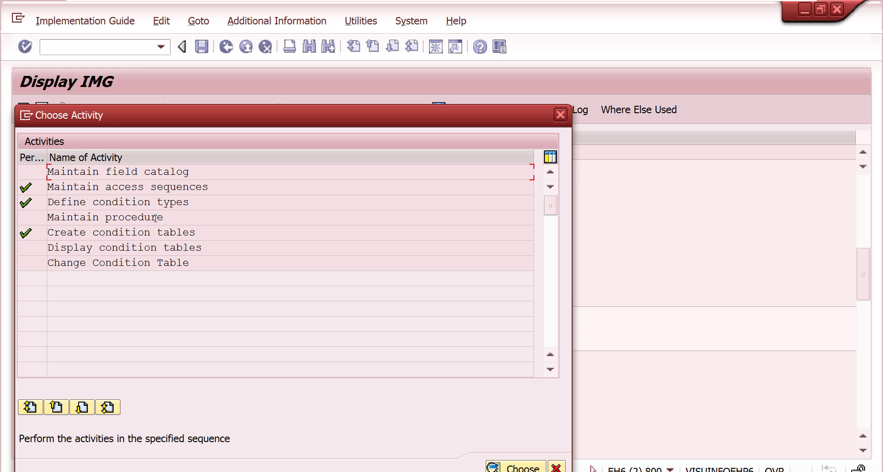
Open Maintain procedure, view the control data of procedure A00001, and return to the procedures overview.
double_click(157, 217)
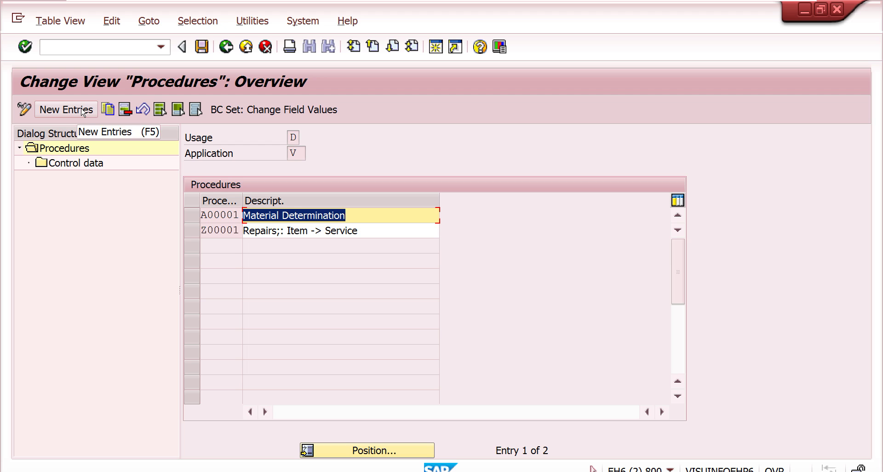
click(189, 215)
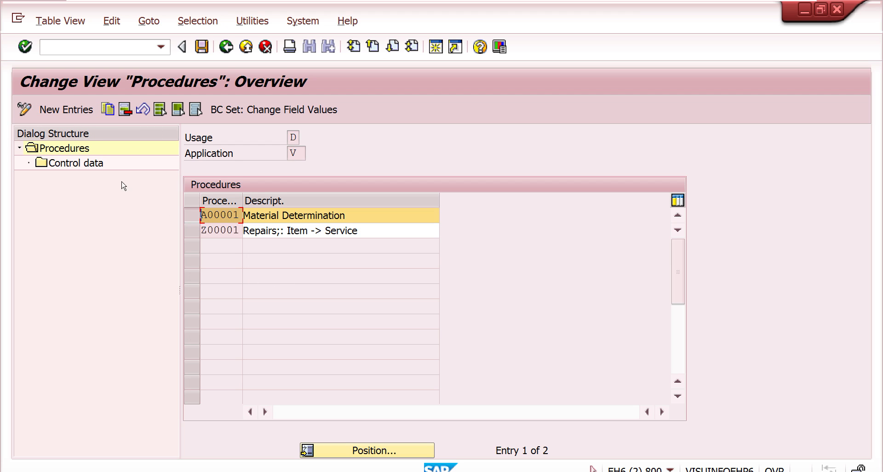
double_click(86, 164)
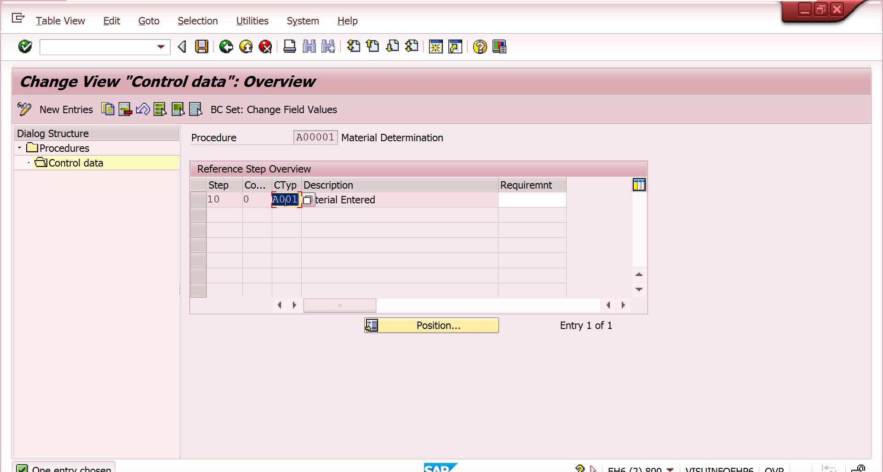
click(226, 47)
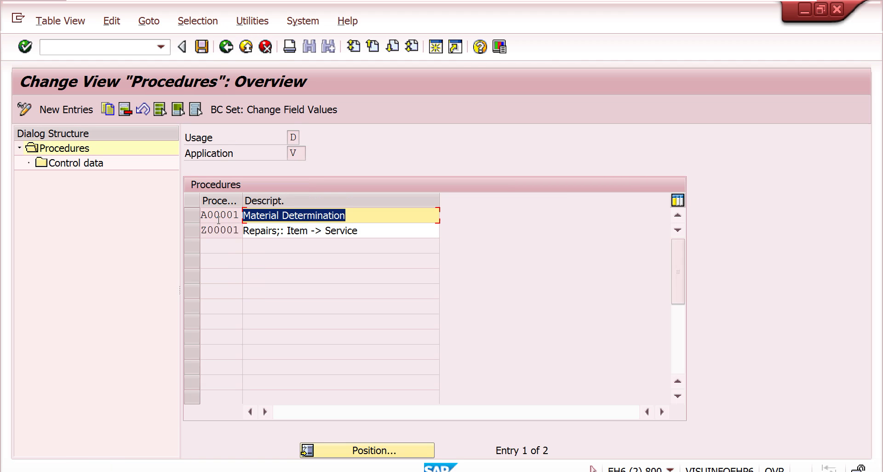
View the control data of procedure Z00001 and the available requirement routines without choosing one, and exit to the IMG structure.
click(203, 232)
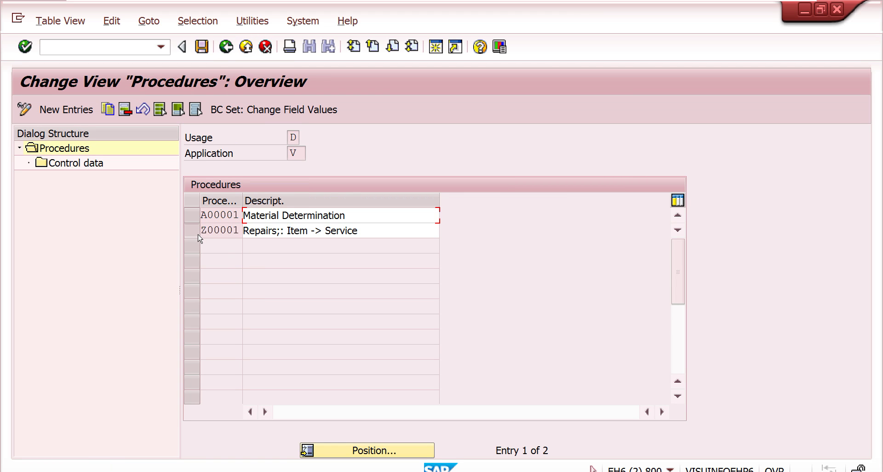
double_click(96, 164)
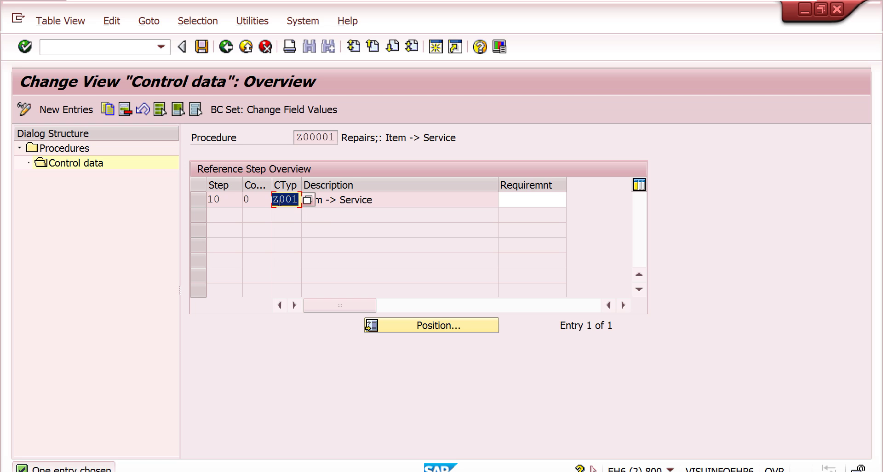
click(289, 202)
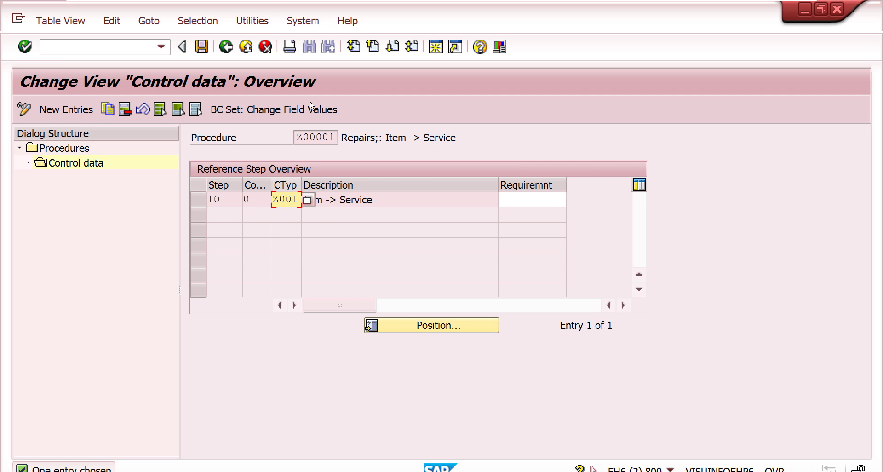
click(550, 199)
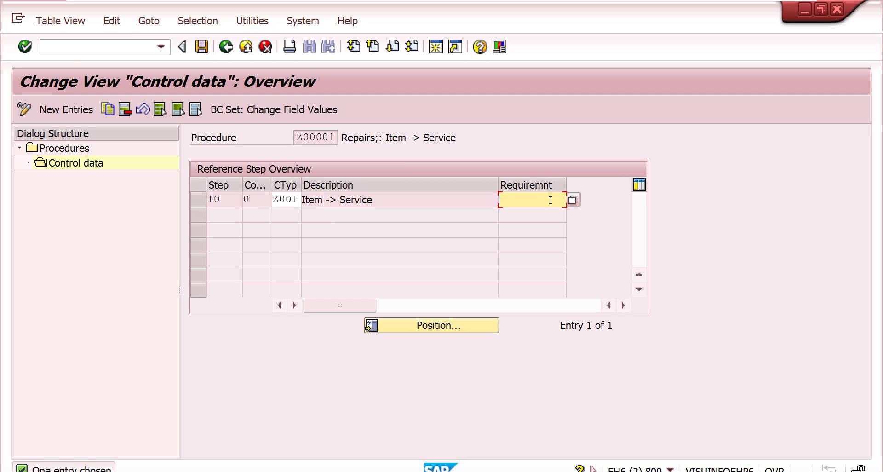
click(574, 201)
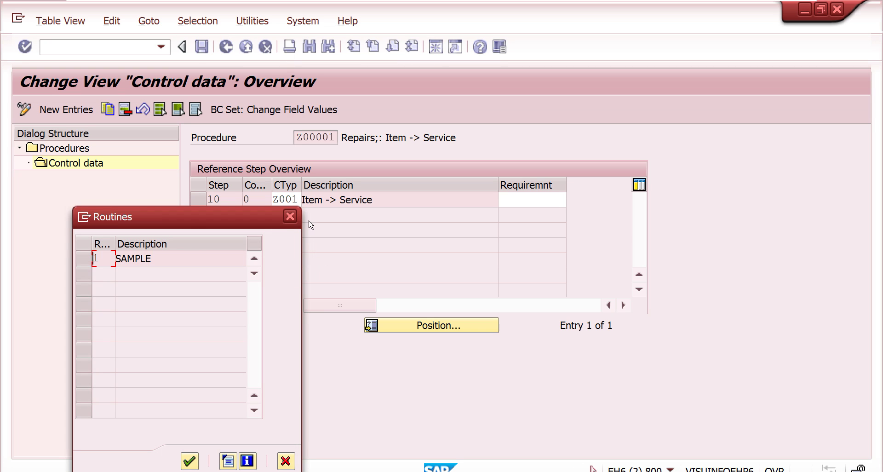
click(290, 216)
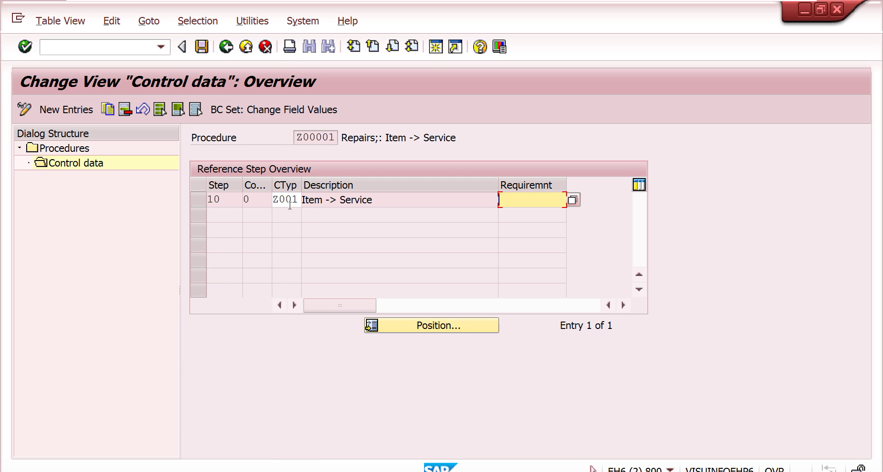
click(226, 46)
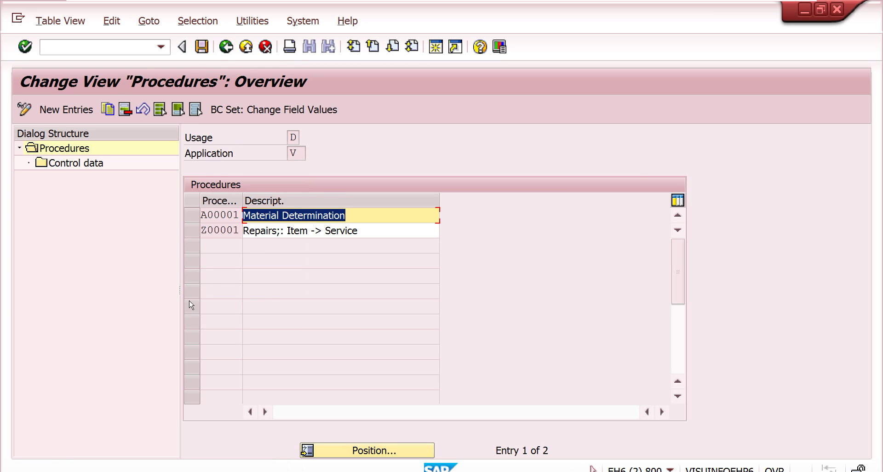
click(228, 46)
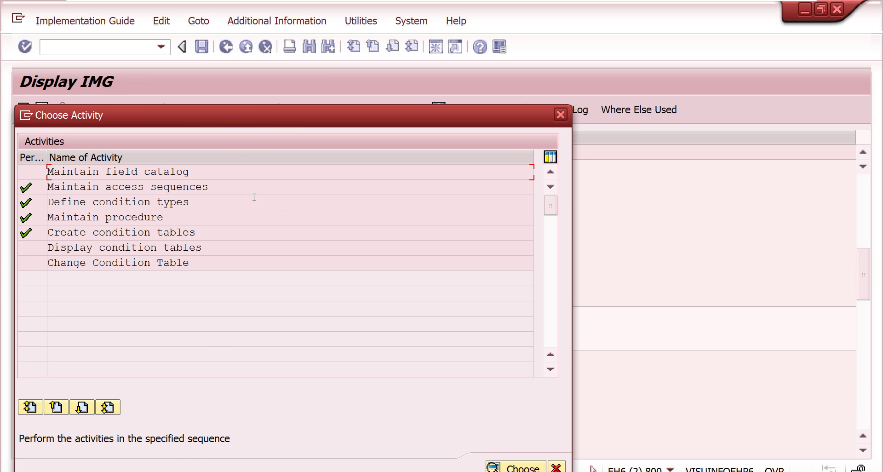
click(560, 114)
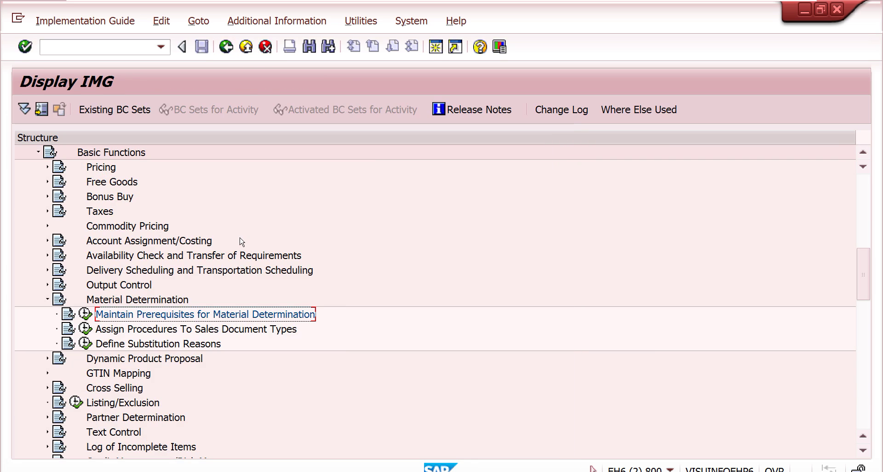
Open Assign Procedures To Sales Document Types, check the procedure assigned to document type OR, and return to the IMG structure.
click(86, 332)
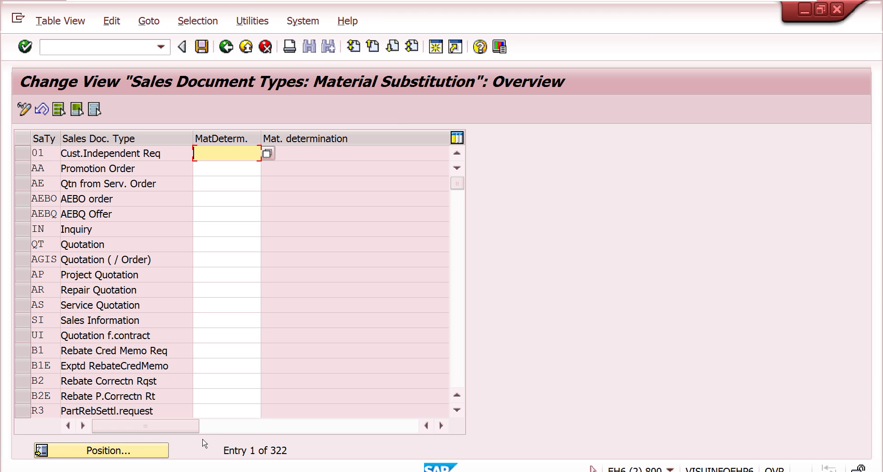
click(151, 454)
text(or)
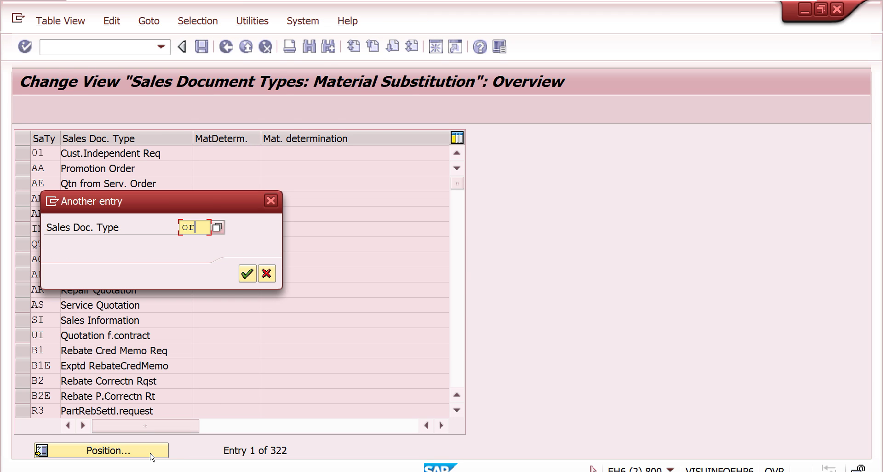
key(Return)
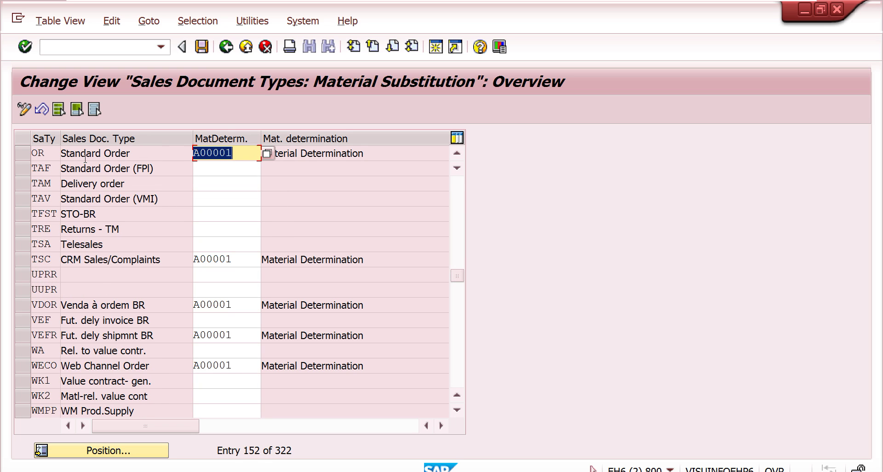
click(241, 152)
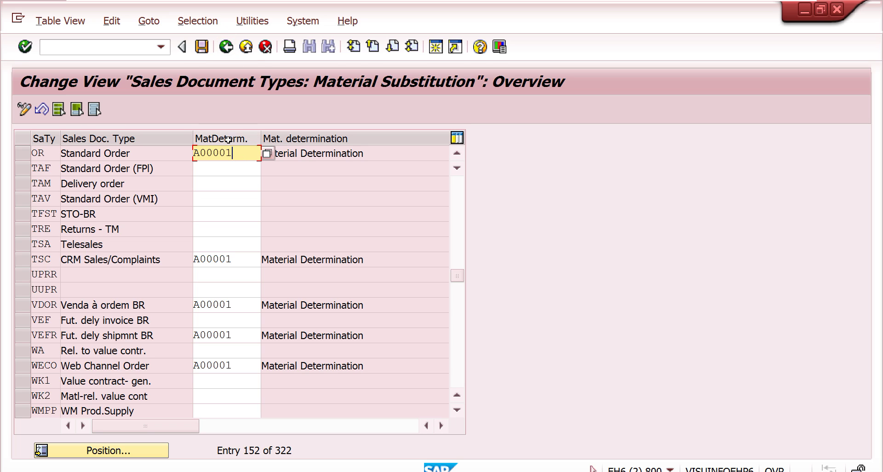
click(228, 48)
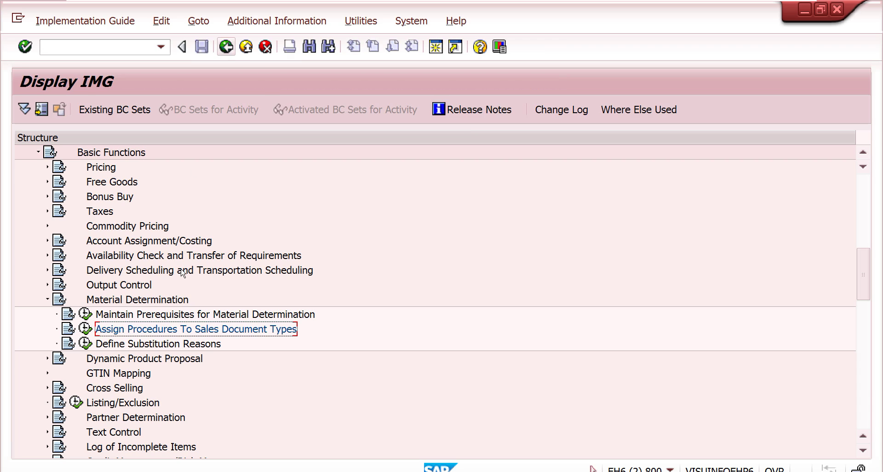
Open Define Substitution Reasons under Material Determination and go to substitution reason 0000.
click(165, 344)
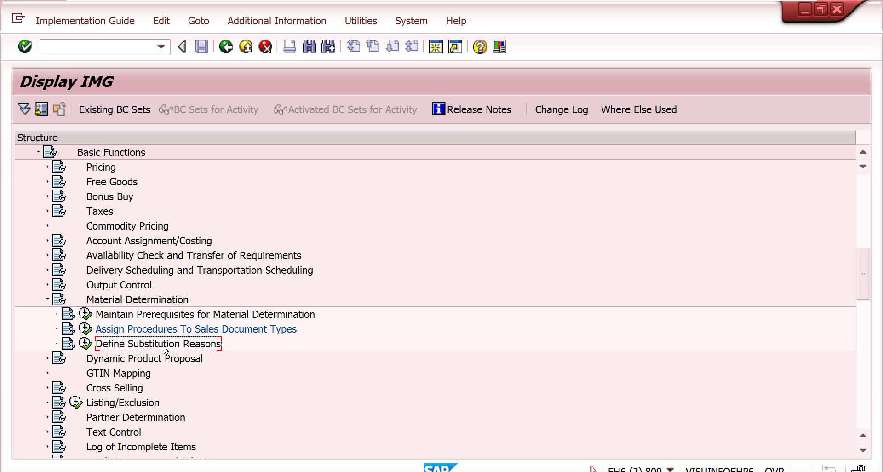
click(85, 345)
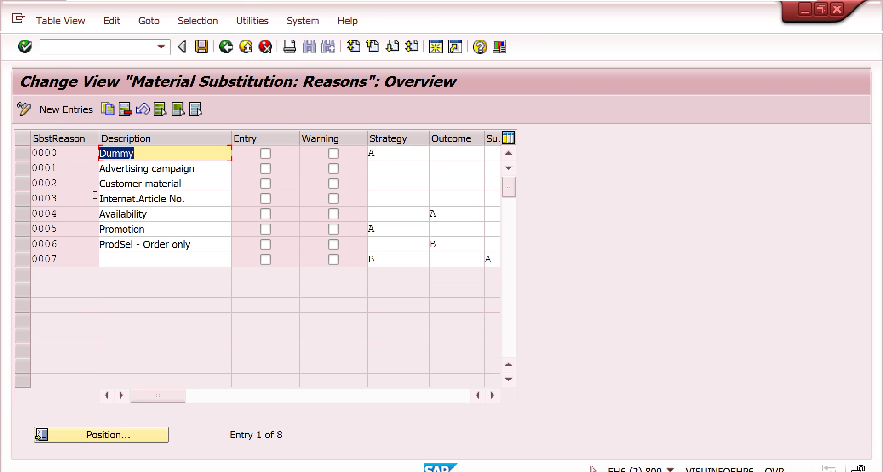
click(41, 158)
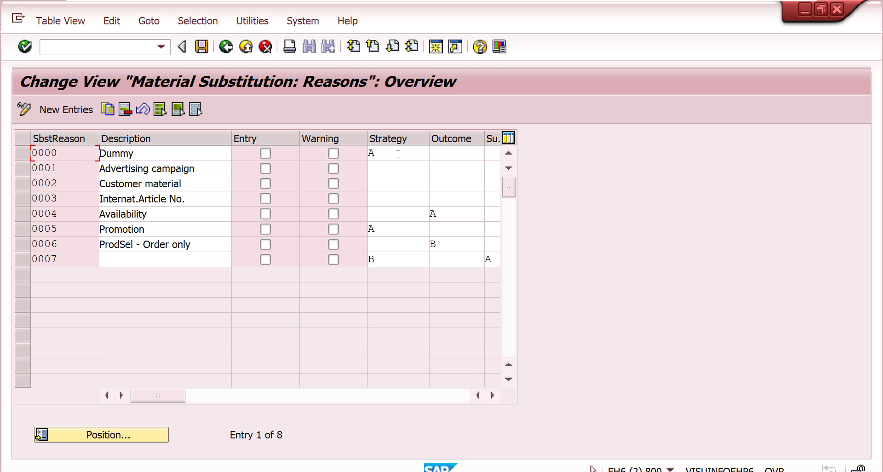
Set the strategy of substitution reason 0000 to Automatic, save it in customizing request EH6K900010, and return to the IMG structure.
click(424, 158)
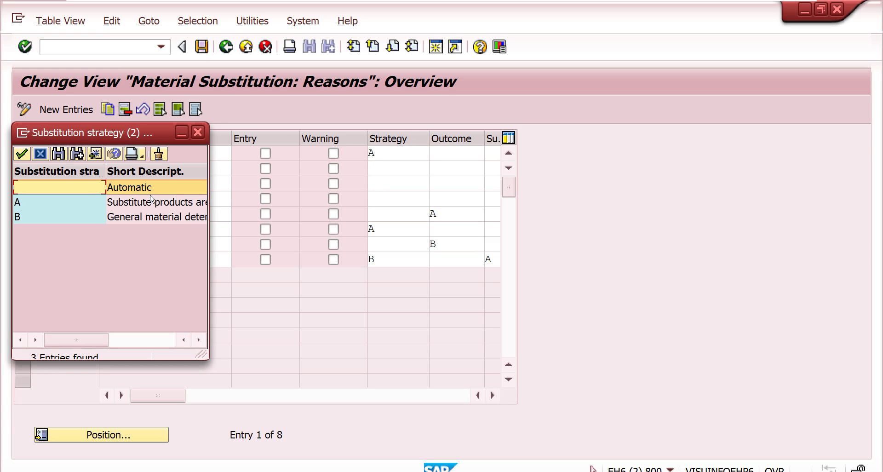
click(159, 222)
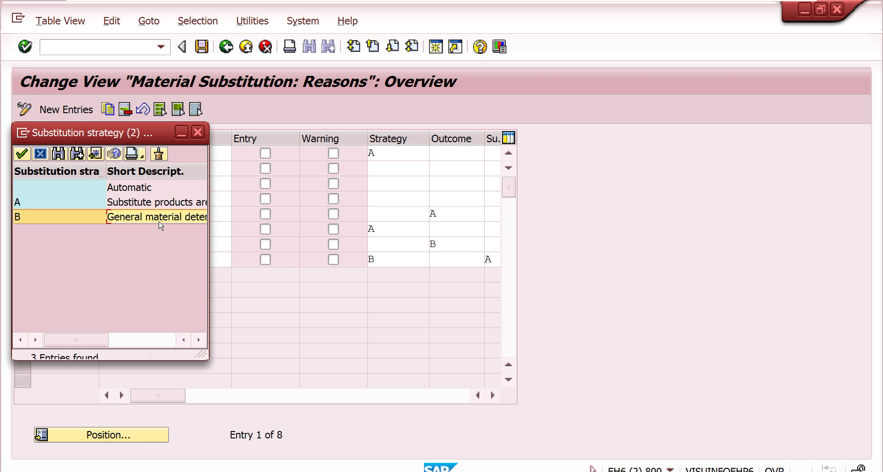
double_click(132, 191)
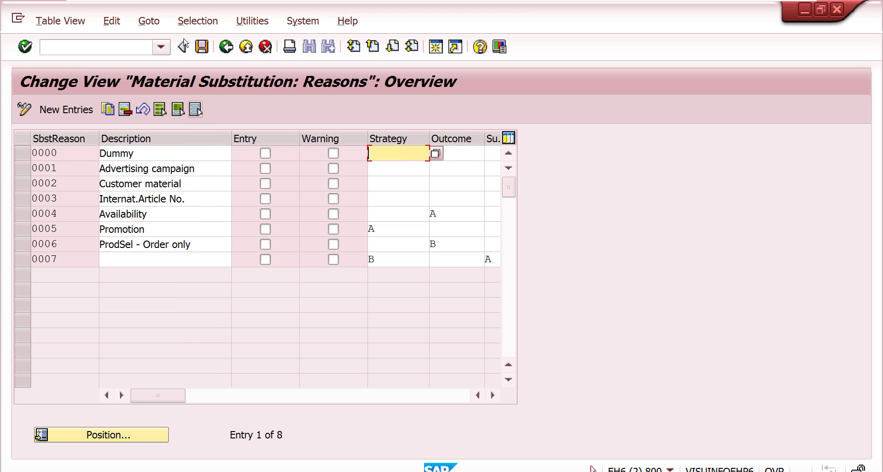
click(202, 47)
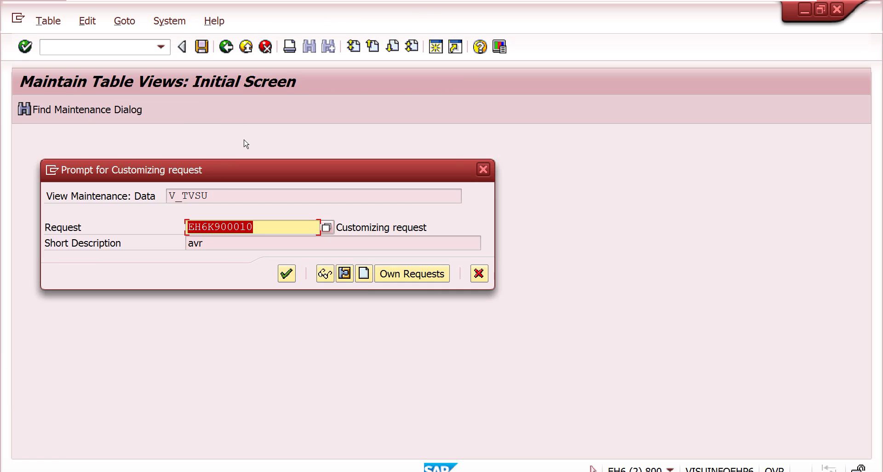
click(289, 281)
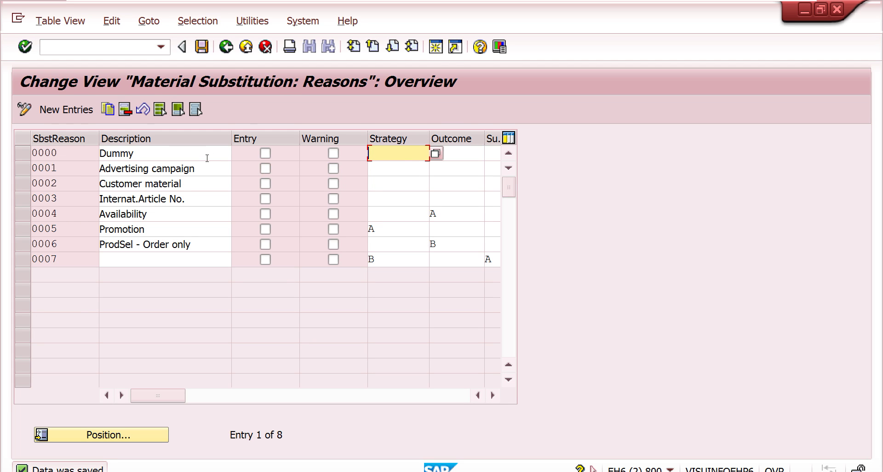
click(129, 50)
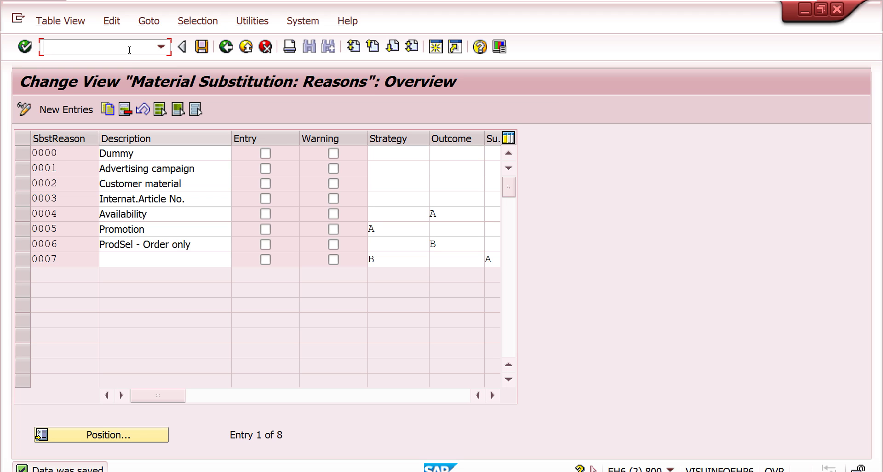
click(226, 46)
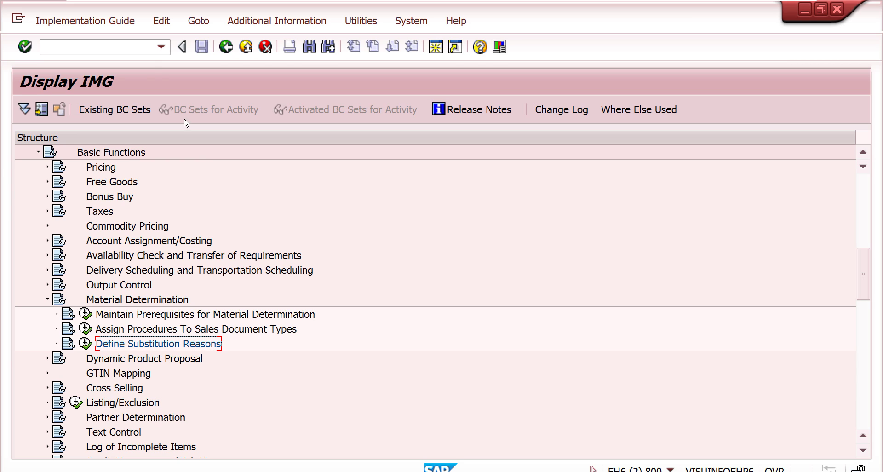
Display the overview of open sessions and close it.
click(138, 47)
text(/)
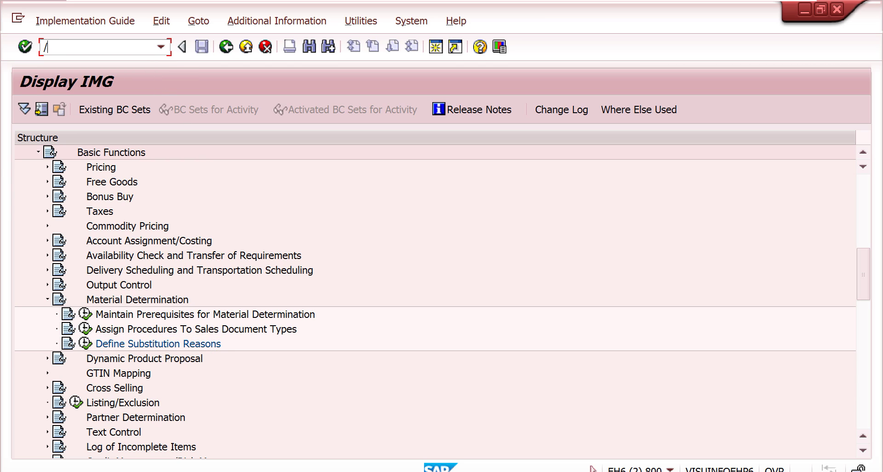
text(o)
key(Return)
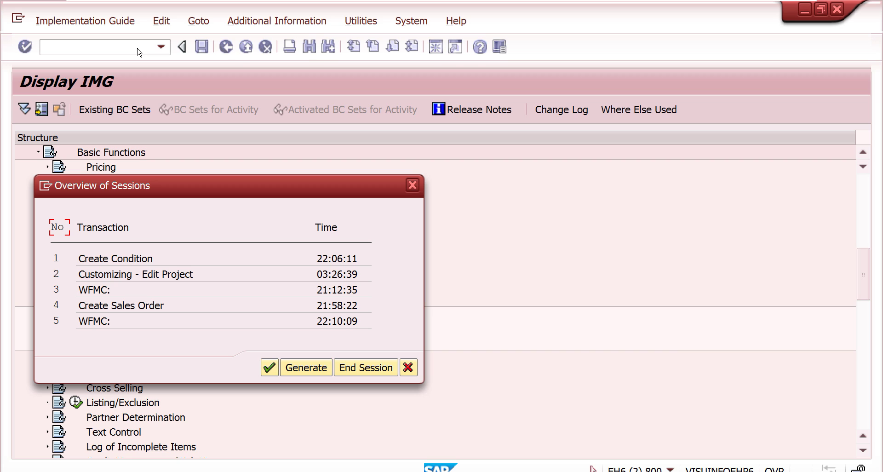
click(272, 367)
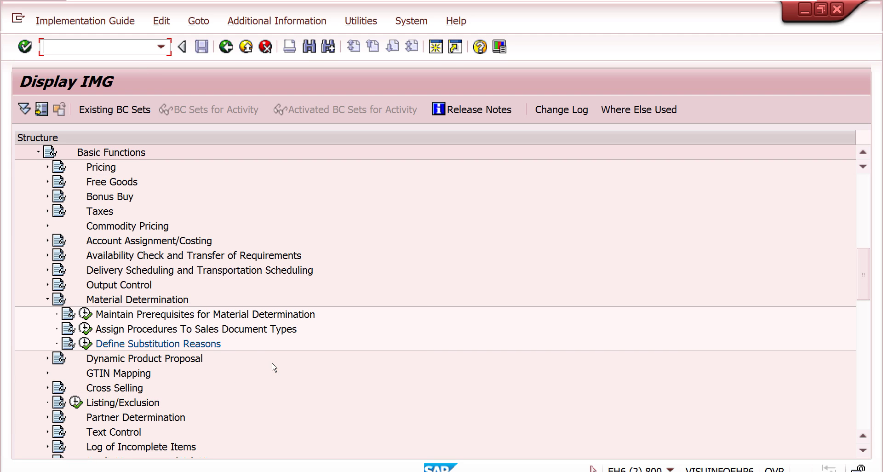
Exit to SAP Easy Access and open VB11 - Create under Logistics, Sales and Distribution, Master Data, Products, Material Determination.
click(226, 47)
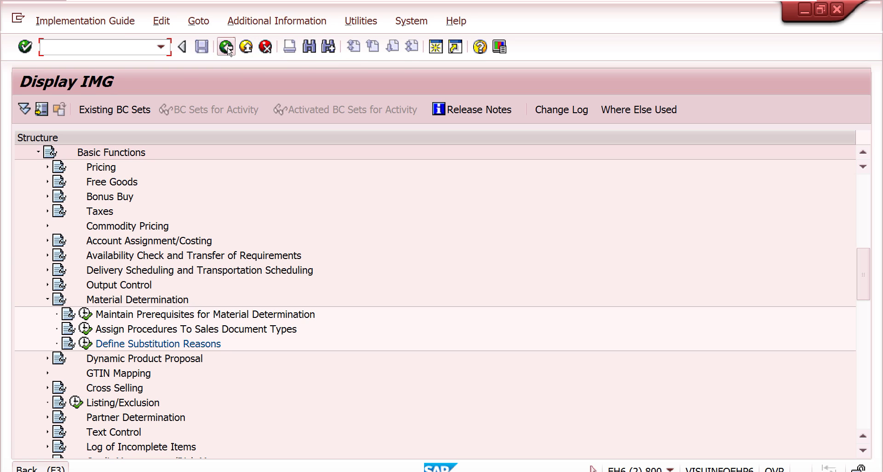
click(225, 46)
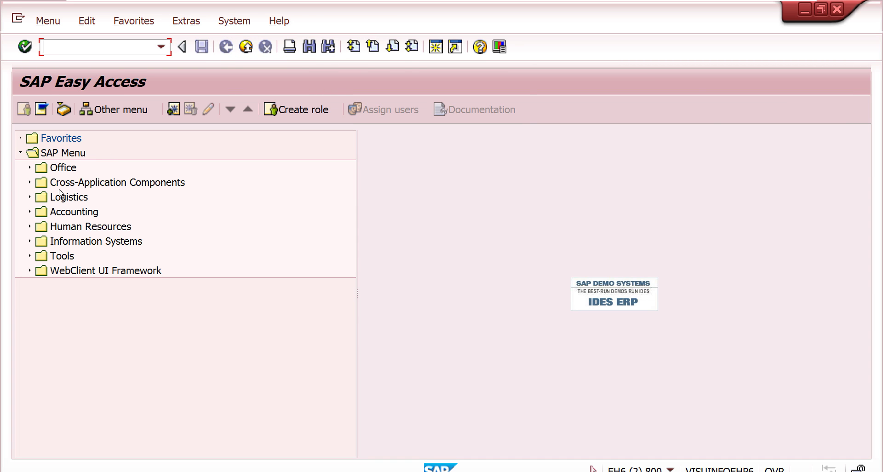
click(30, 197)
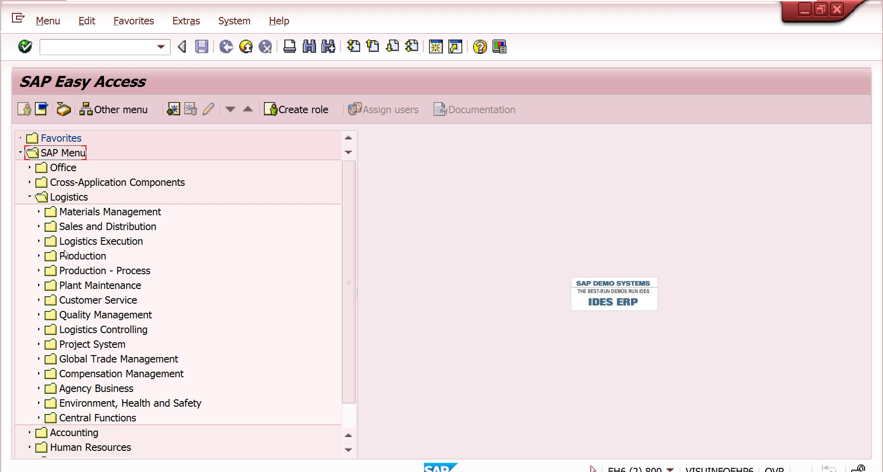
click(39, 227)
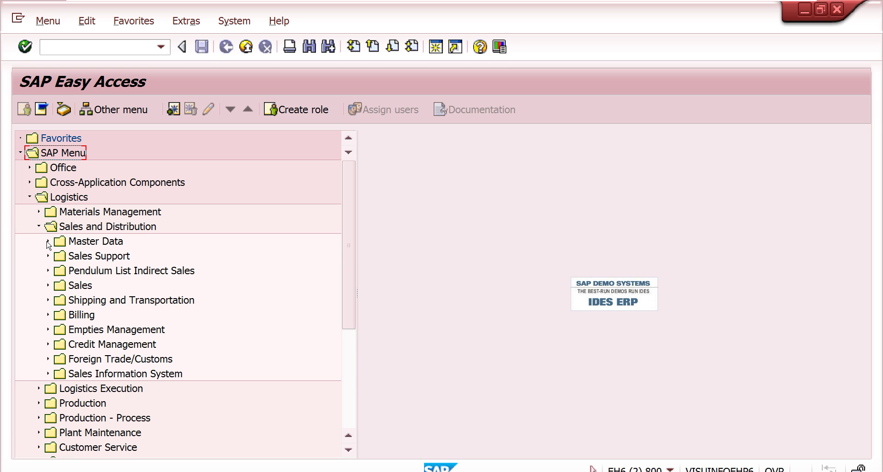
click(48, 241)
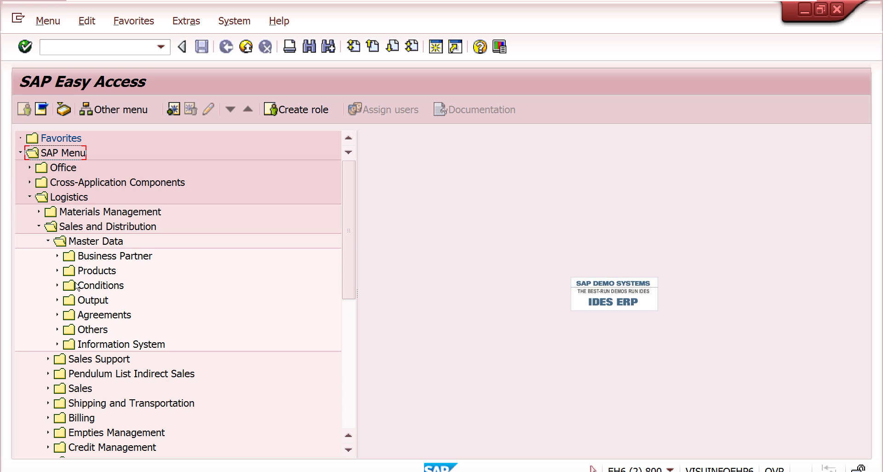
click(57, 271)
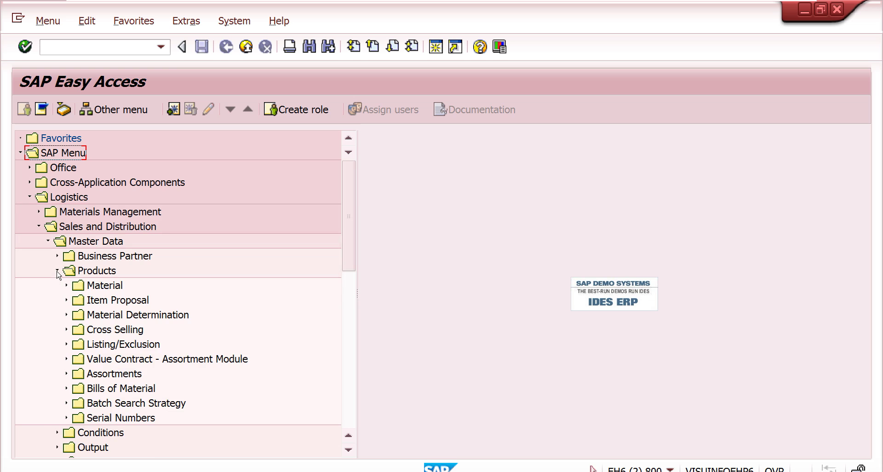
click(66, 315)
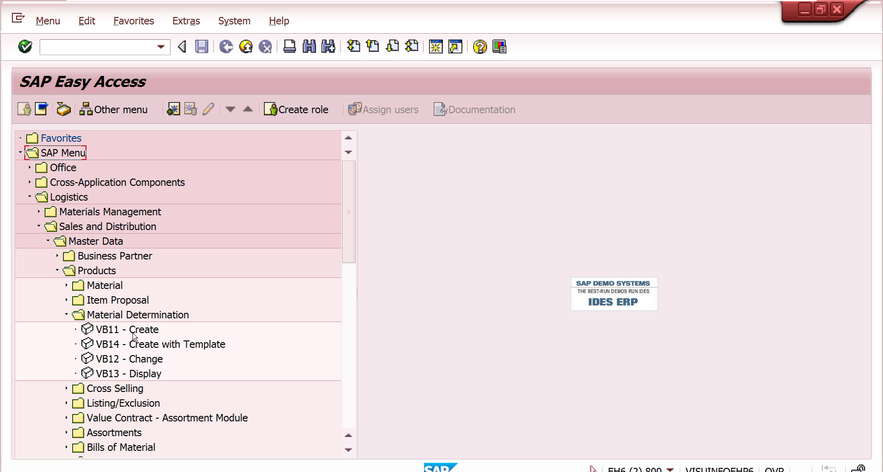
double_click(147, 332)
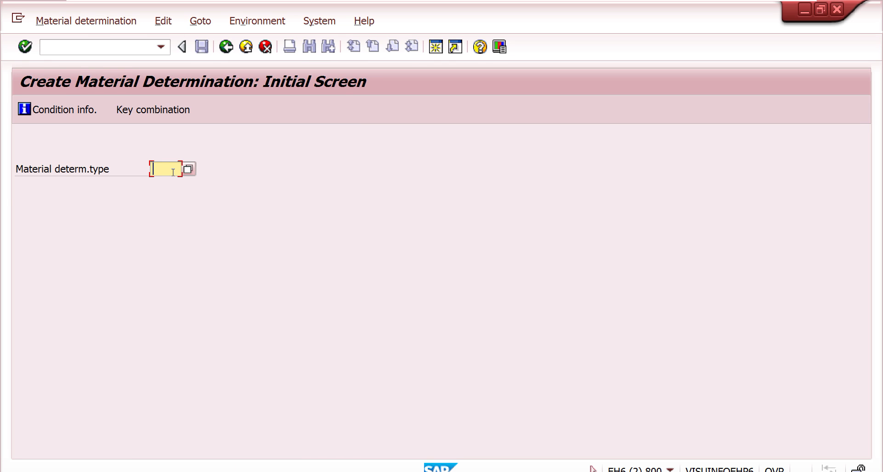
Start a material determination record of type A001 with M-06 as the entered material and M-08 as its substitute.
text(a0)
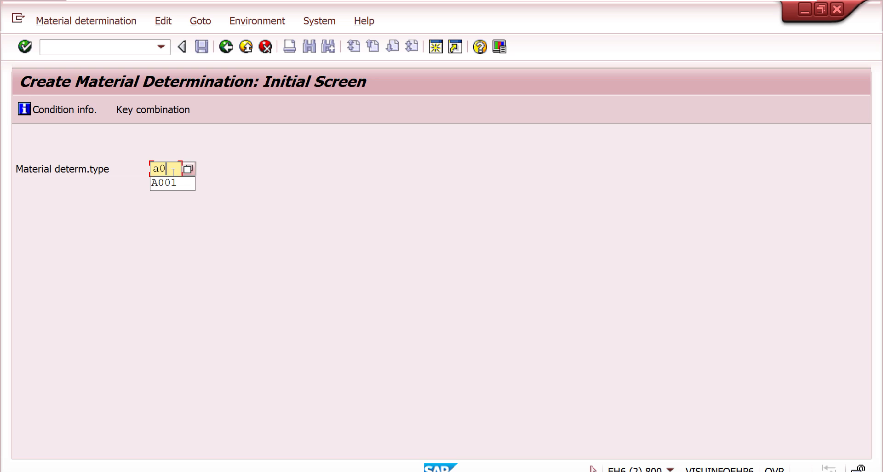
text(01)
key(Return)
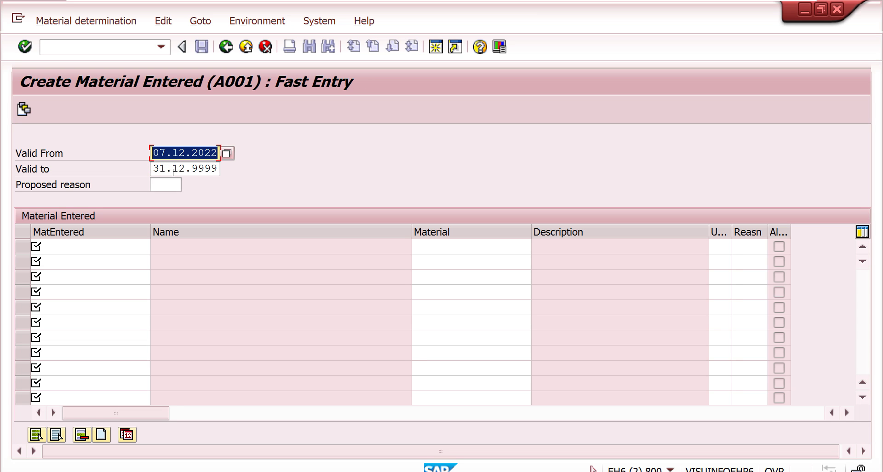
click(71, 247)
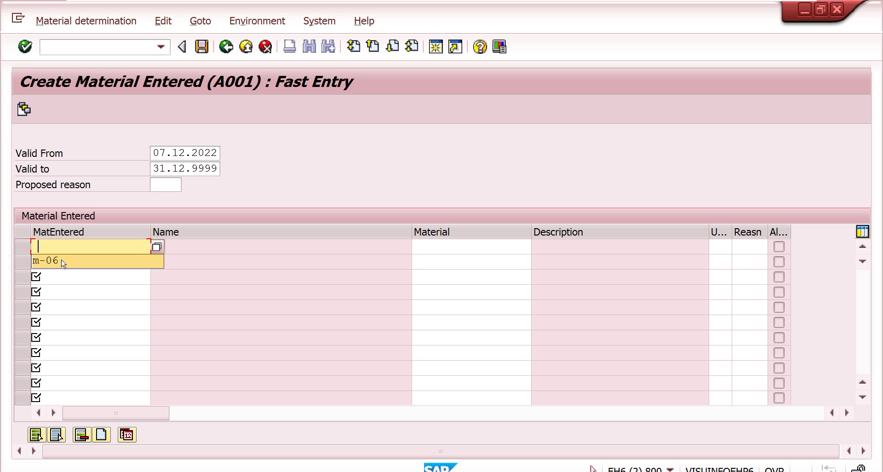
click(63, 261)
click(444, 243)
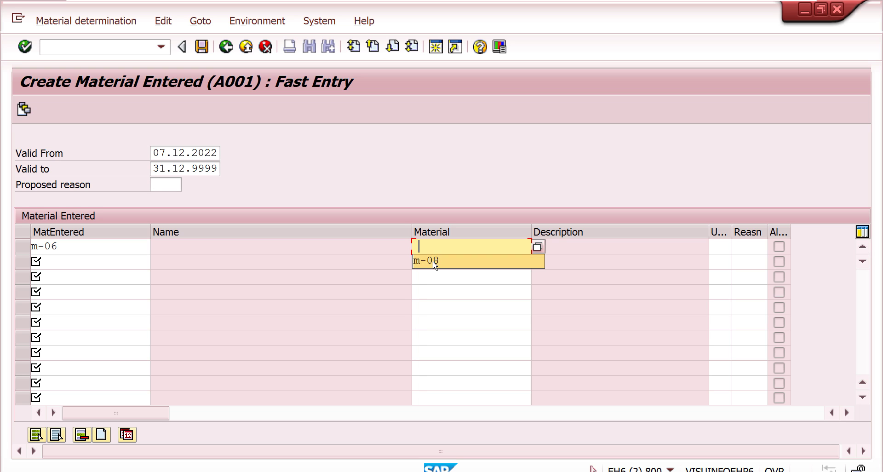
click(434, 261)
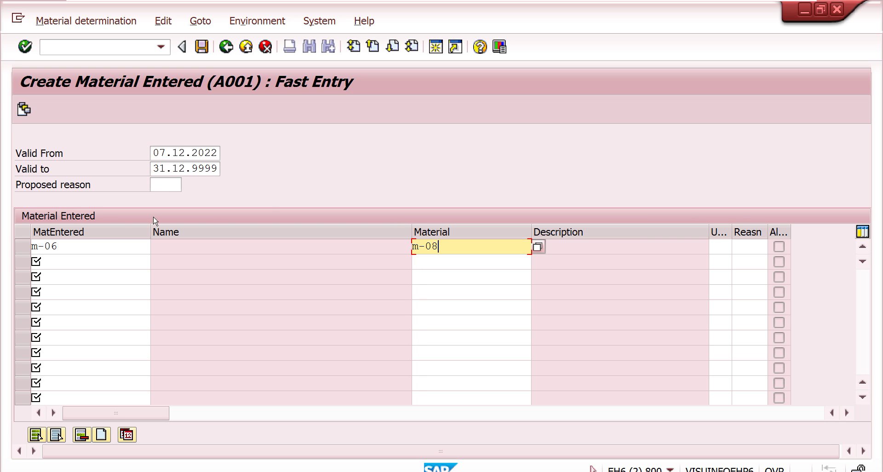
Set the substitution reason of the M-06 row to 0000 and save the condition record.
click(164, 186)
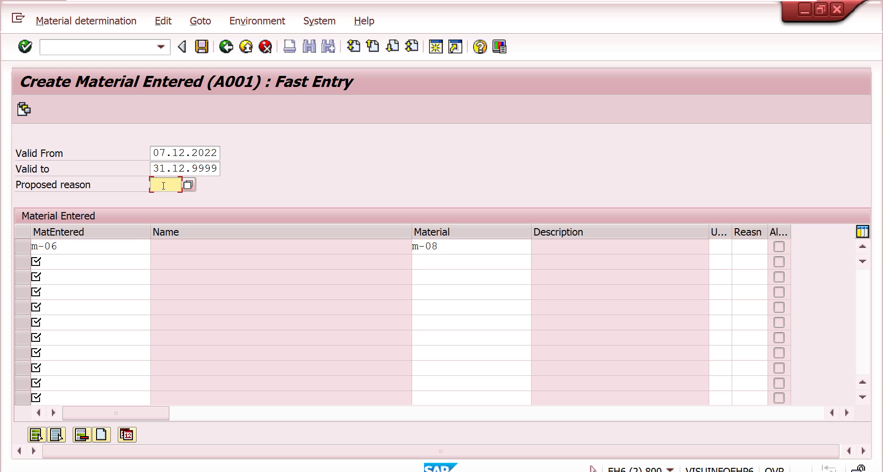
click(748, 246)
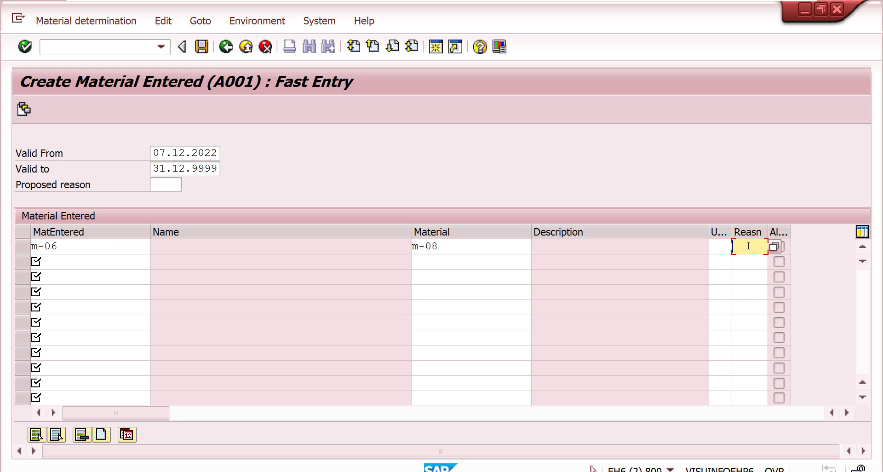
text(0000)
key(Return)
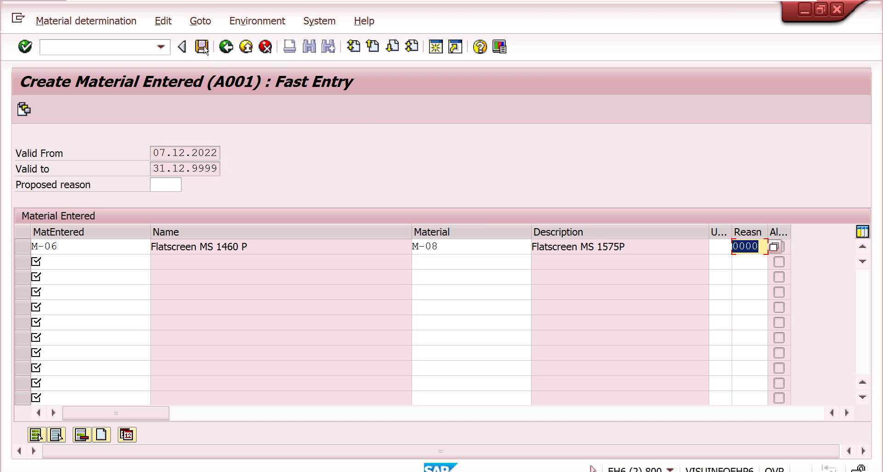
click(202, 47)
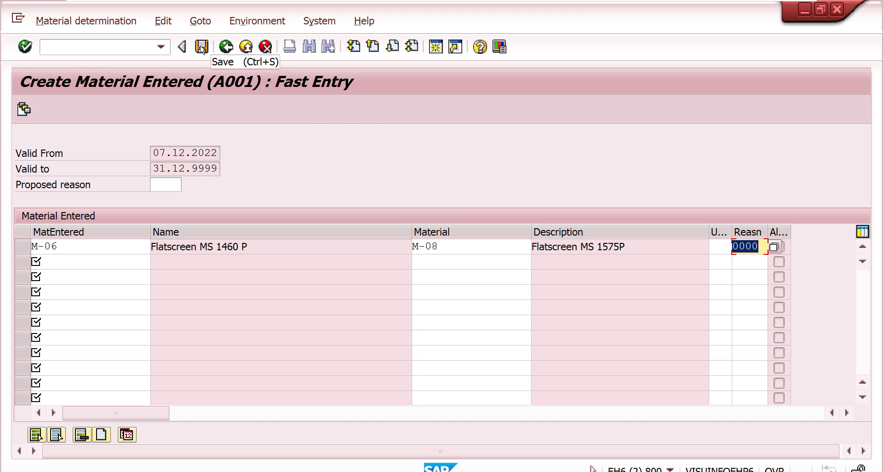
Open transaction VA01 in a new session and continue with order type OR and the preset organizational data.
click(135, 48)
text(/ova01)
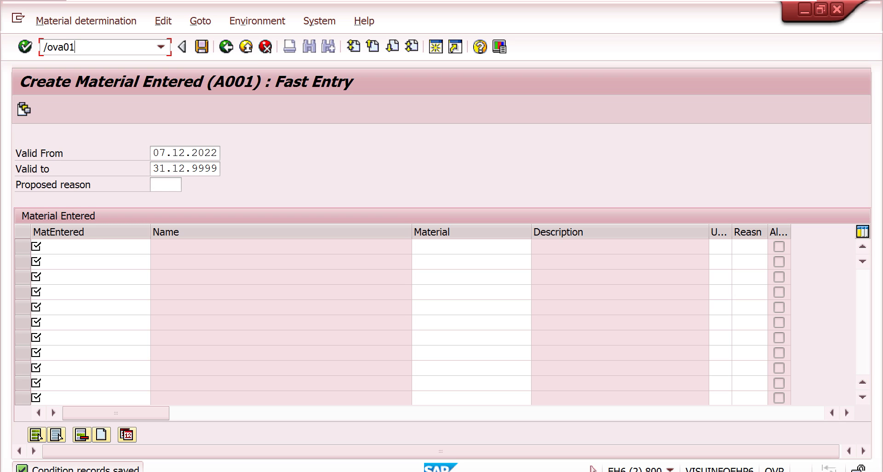
key(Return)
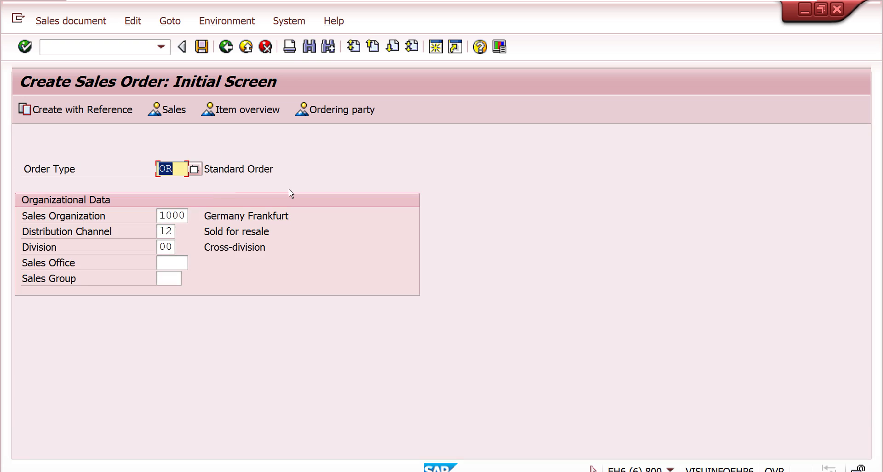
key(Return)
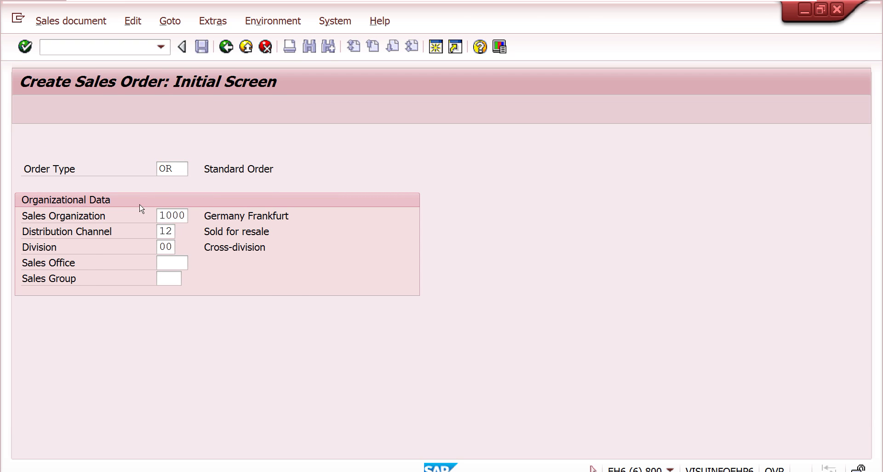
Fill in the order header with the sold-to party's customer number, the PO number, and PO date 28.11.2022.
click(162, 154)
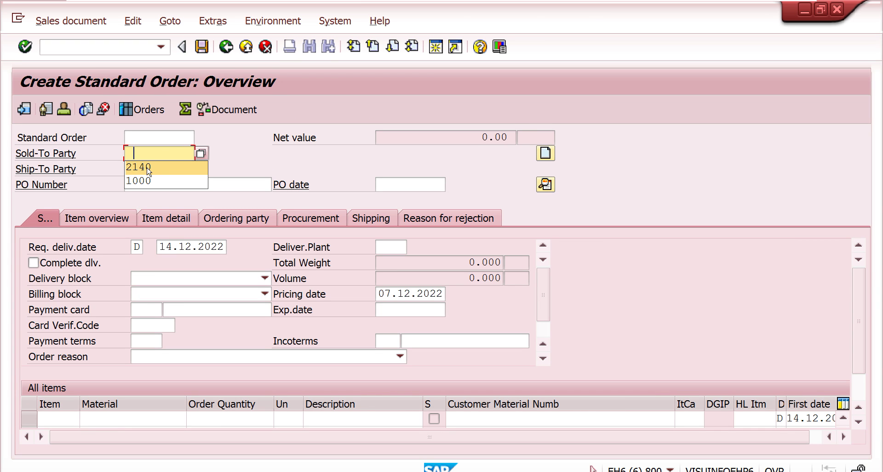
click(148, 168)
click(156, 184)
text(32758692)
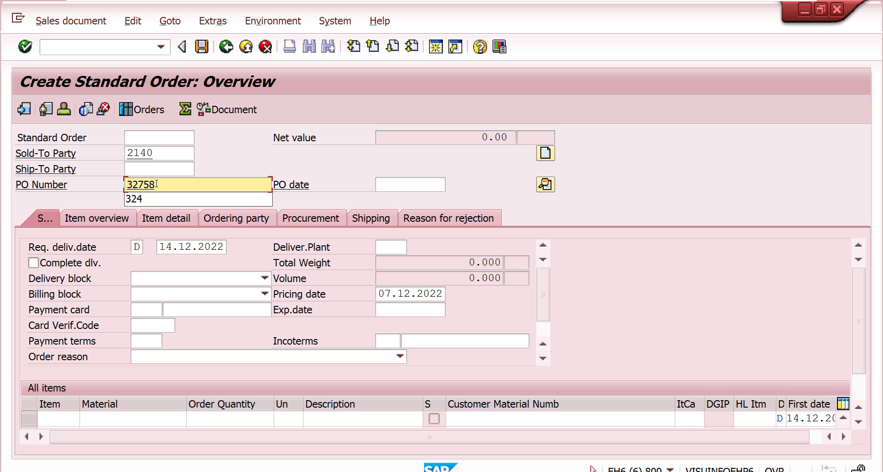
click(419, 184)
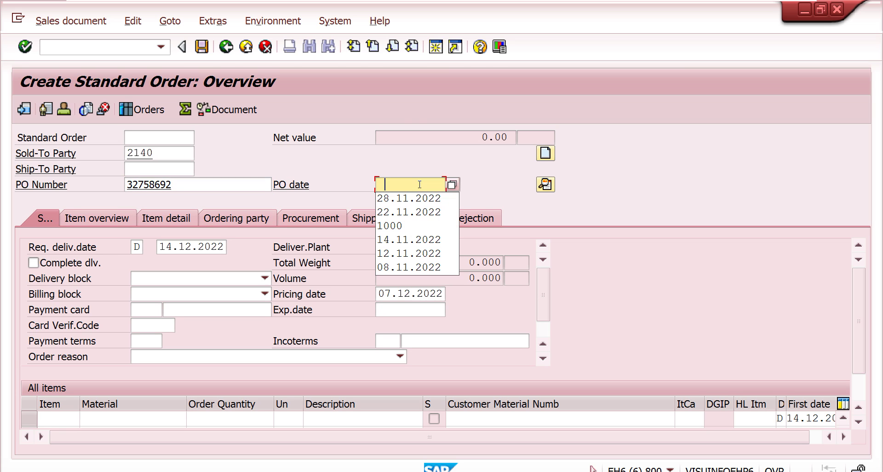
click(404, 199)
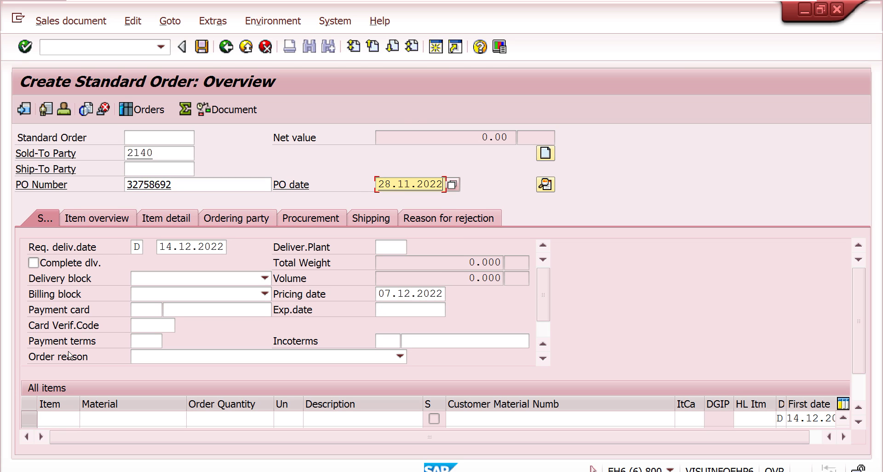
Enter material M-06 with an order quantity of 10 as the first order item and run the material determination.
click(104, 418)
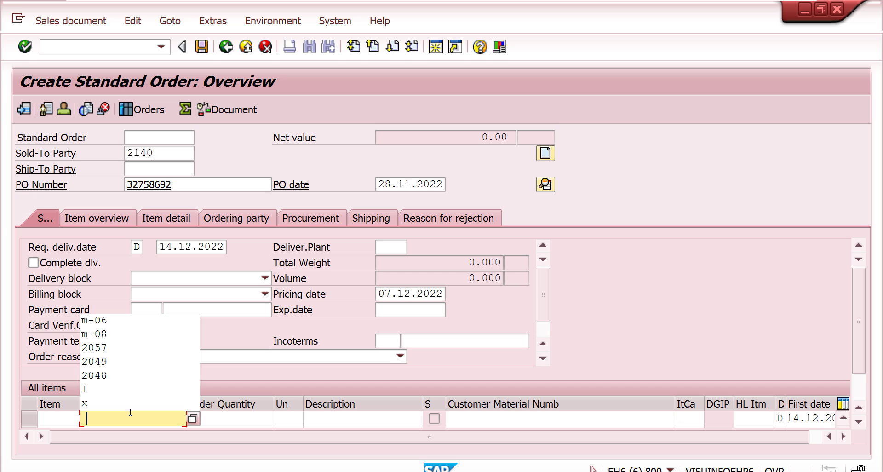
click(100, 320)
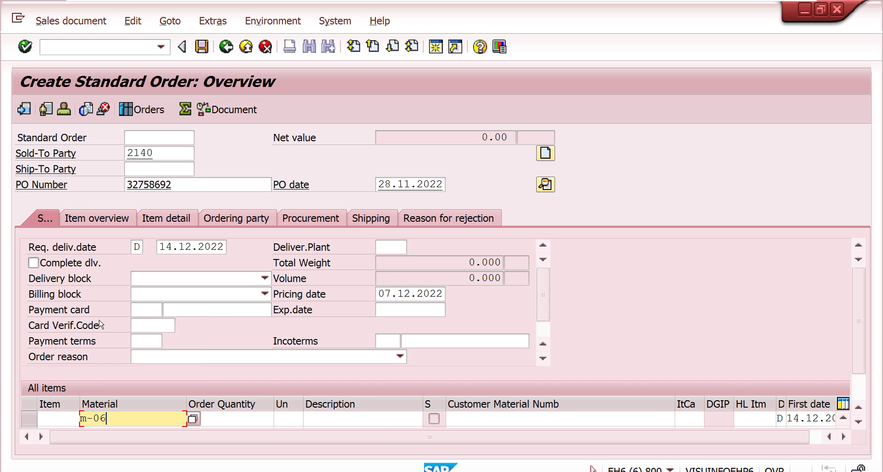
click(241, 422)
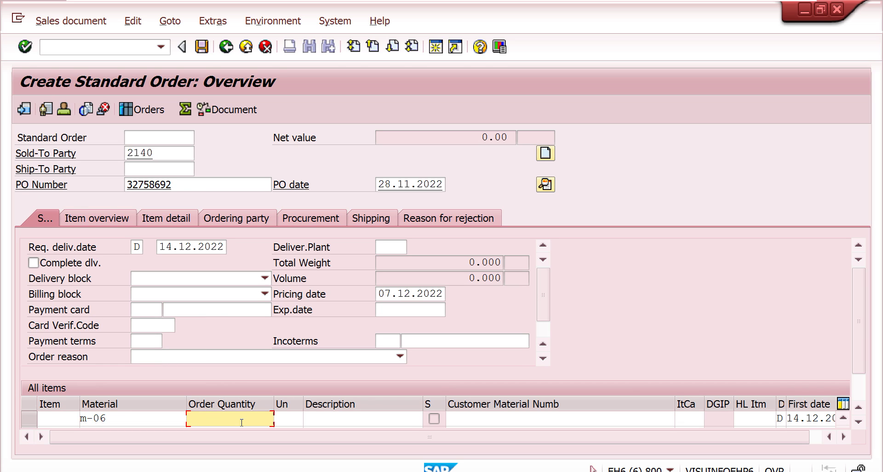
text(10)
key(Return)
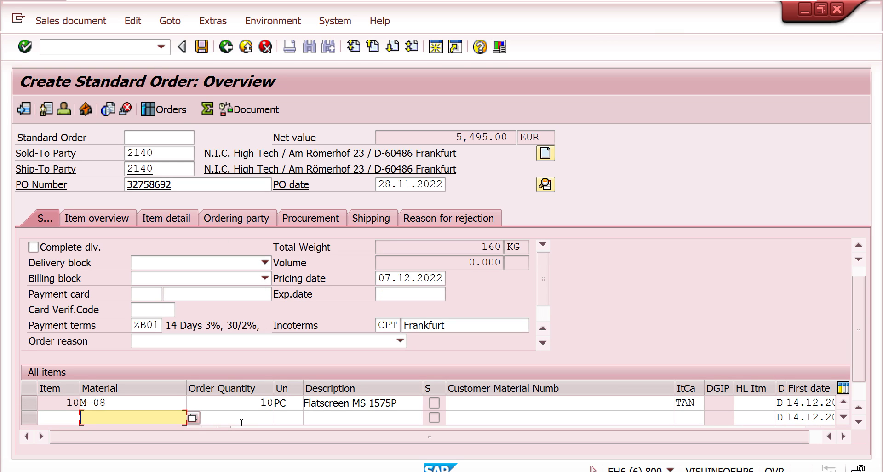
Try to open transaction SPRO in an additional session.
click(116, 49)
text(/o)
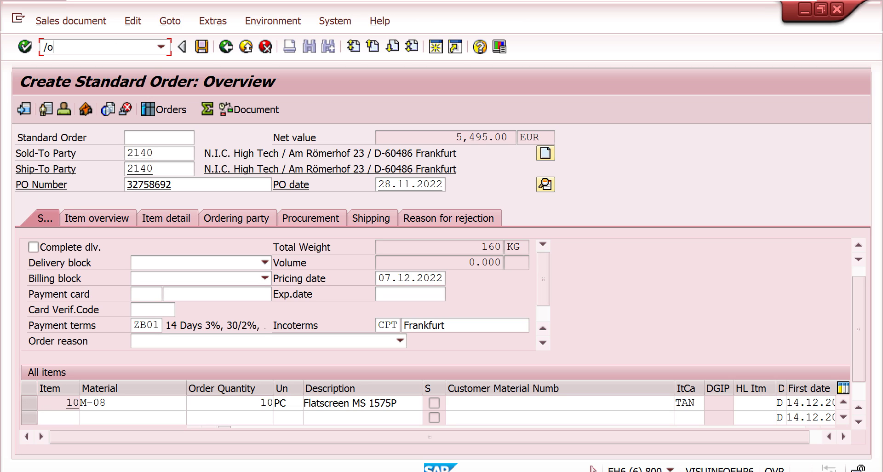
text(spro)
key(Return)
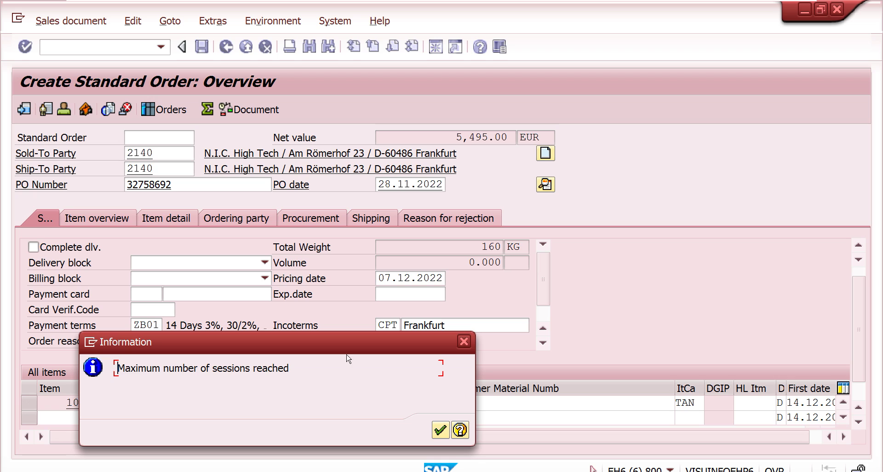
click(440, 429)
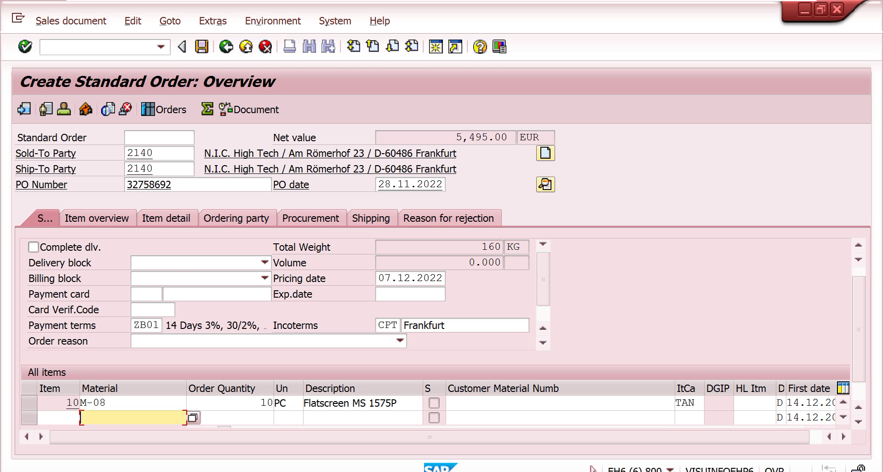
Switch to the session showing the other order's item data, start transaction SPRO there and display the SAP Reference IMG.
click(116, 470)
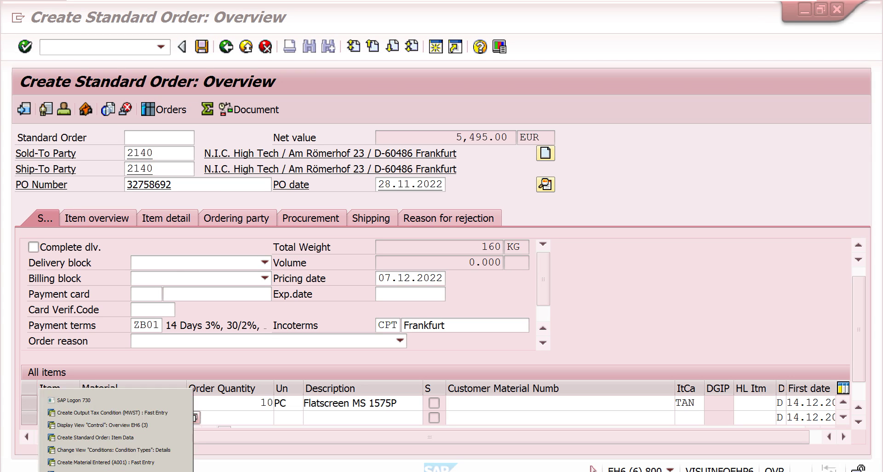
click(118, 437)
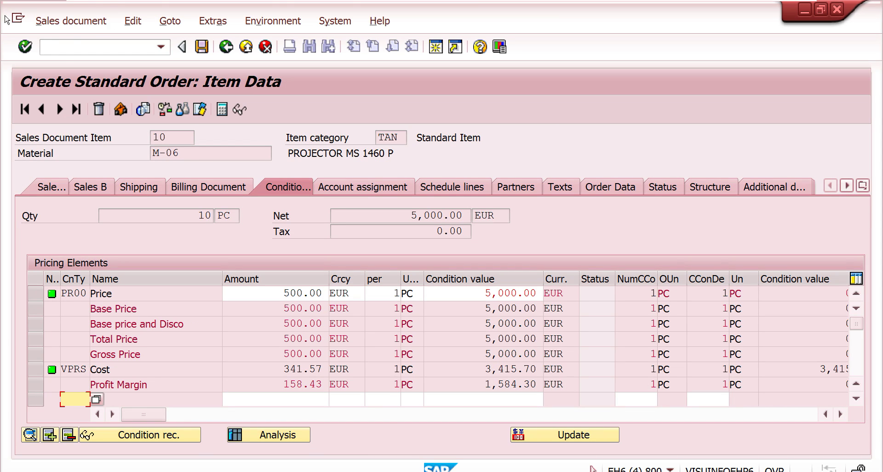
click(68, 42)
text(/ns)
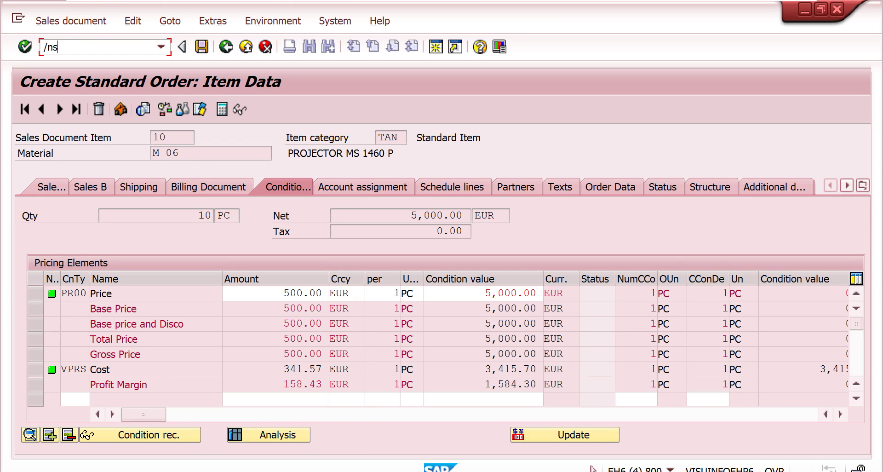
text(pro)
key(Return)
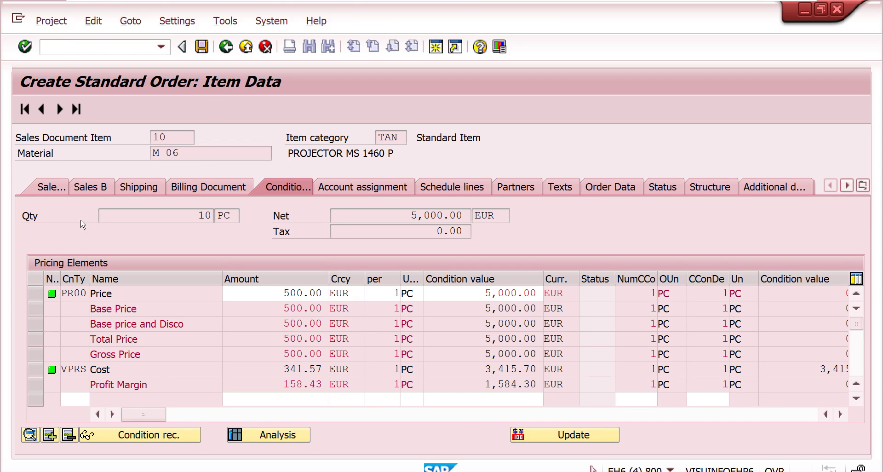
click(60, 112)
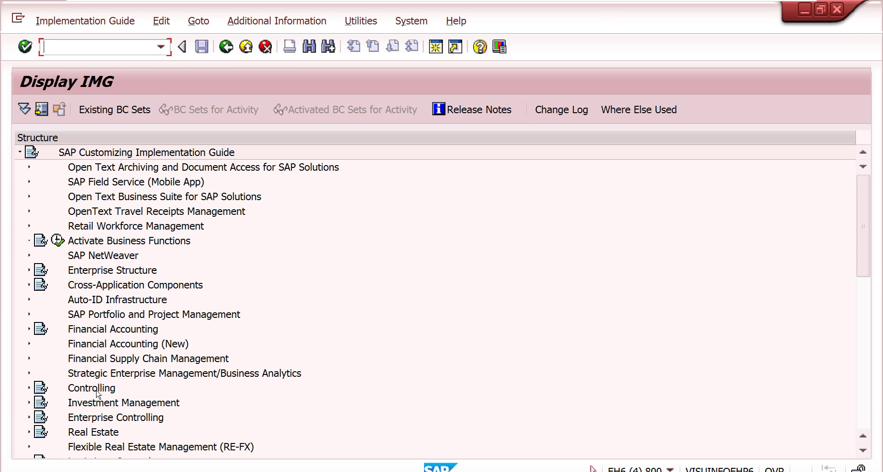
Open Define Substitution Reasons in the IMG under Sales and Distribution, Basic Functions, Material Determination.
click(868, 312)
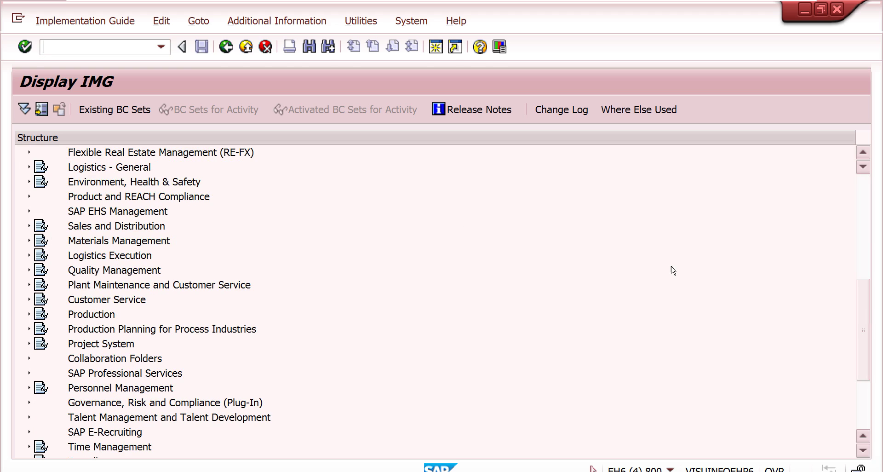
click(29, 226)
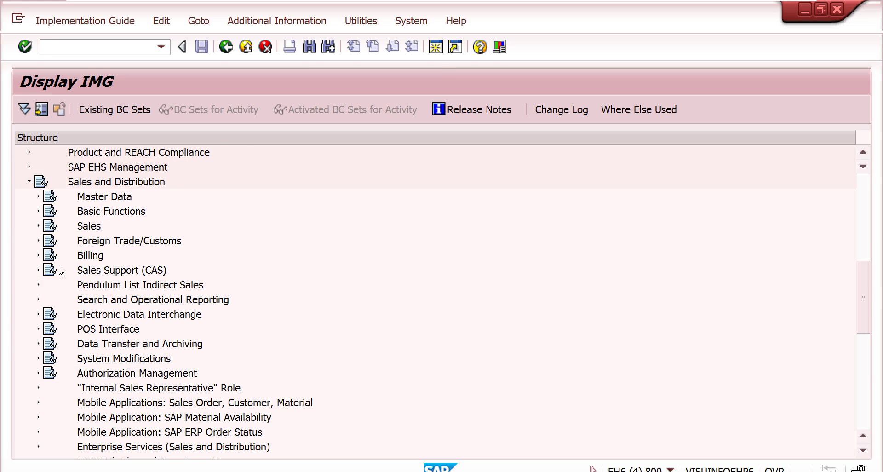
click(38, 211)
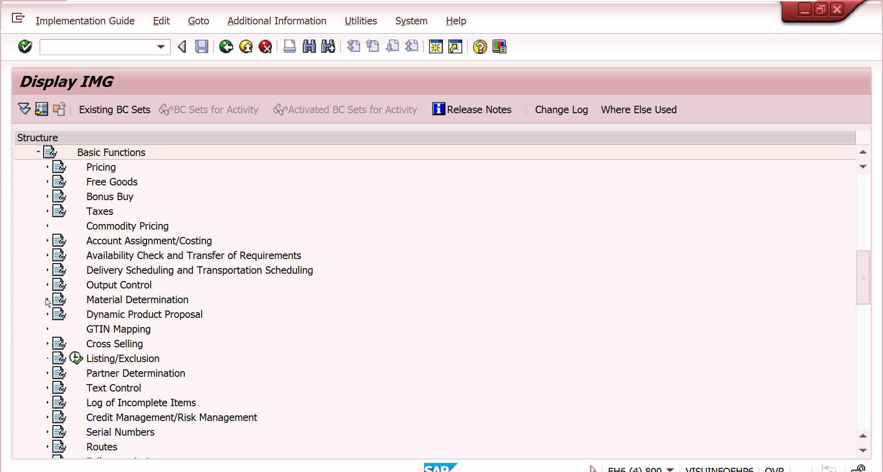
click(47, 300)
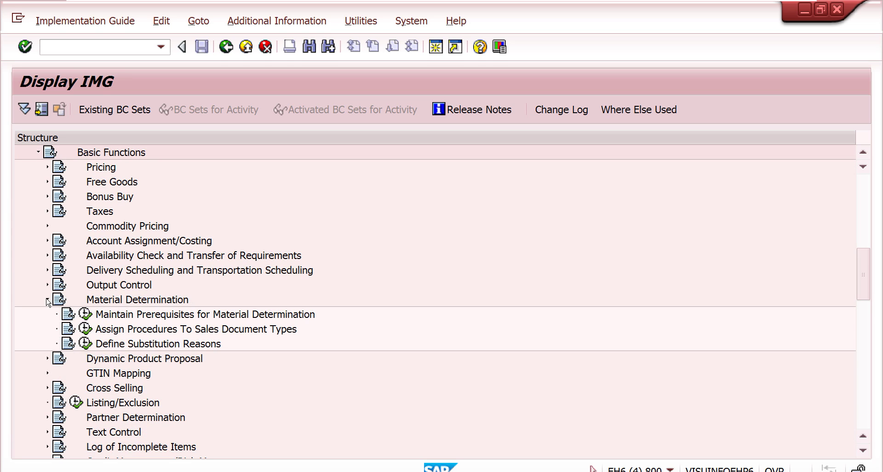
click(85, 343)
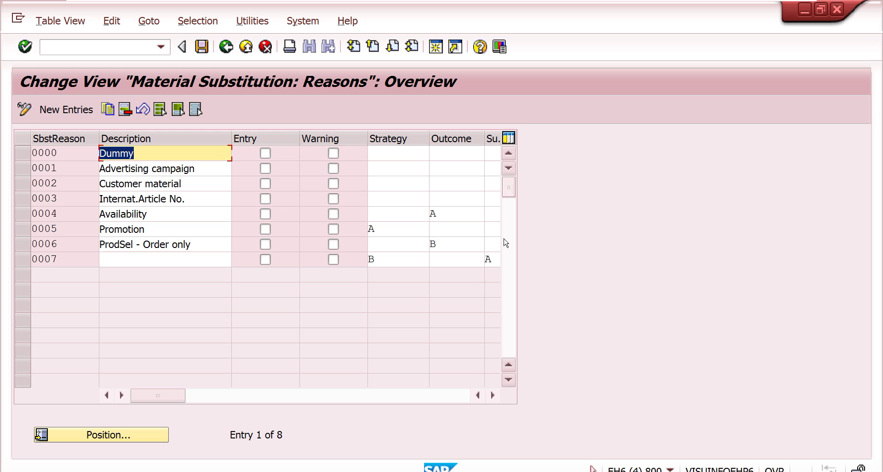
Set the strategy of substitution reason 0000 to A and save the change in the proposed customizing request.
click(404, 153)
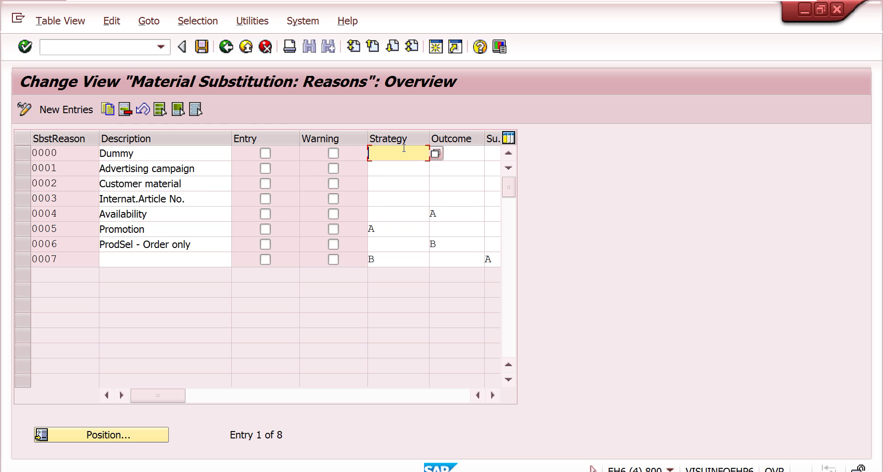
click(435, 154)
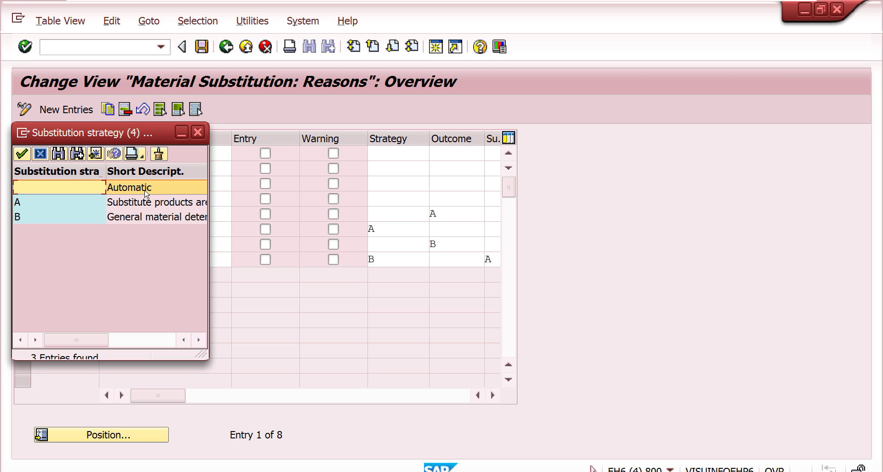
double_click(144, 203)
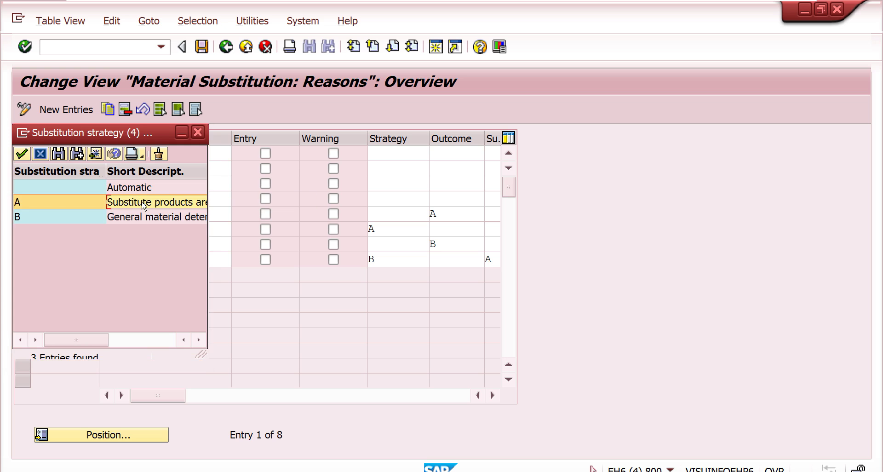
click(201, 46)
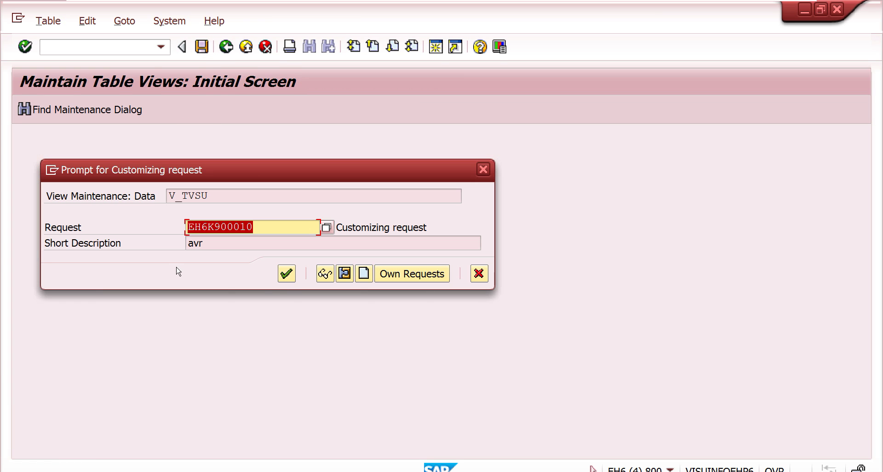
click(286, 274)
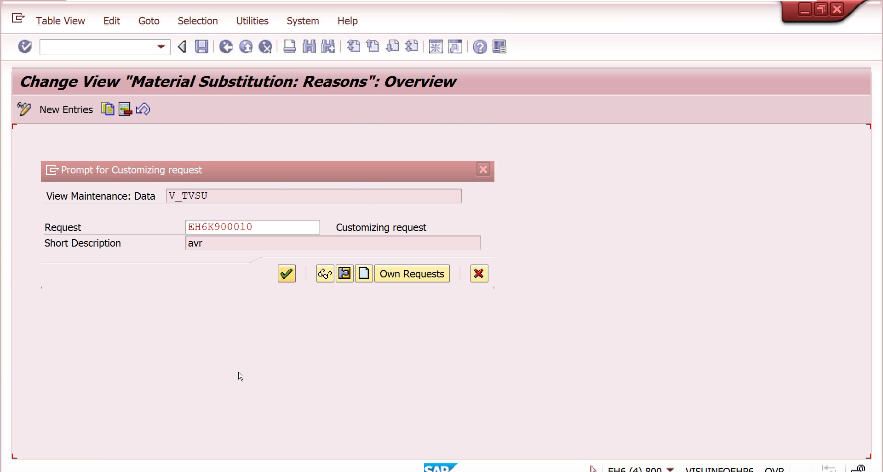
Return to the sales order session, restart transaction VA01 and continue with order type OR and the preset organizational data.
click(115, 469)
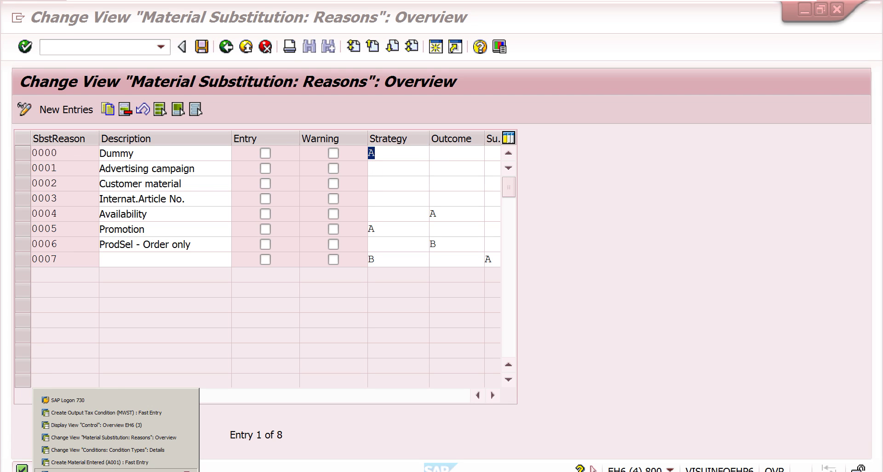
click(115, 470)
click(102, 46)
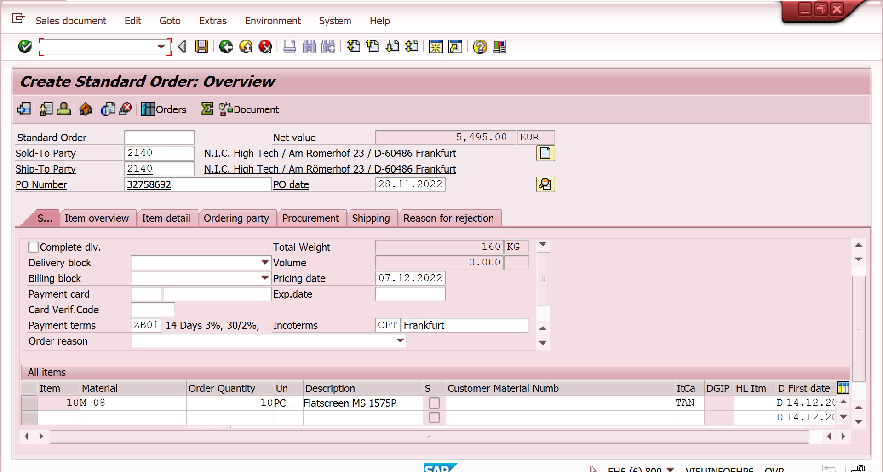
text(/nv)
text(a01)
key(Return)
text(OR)
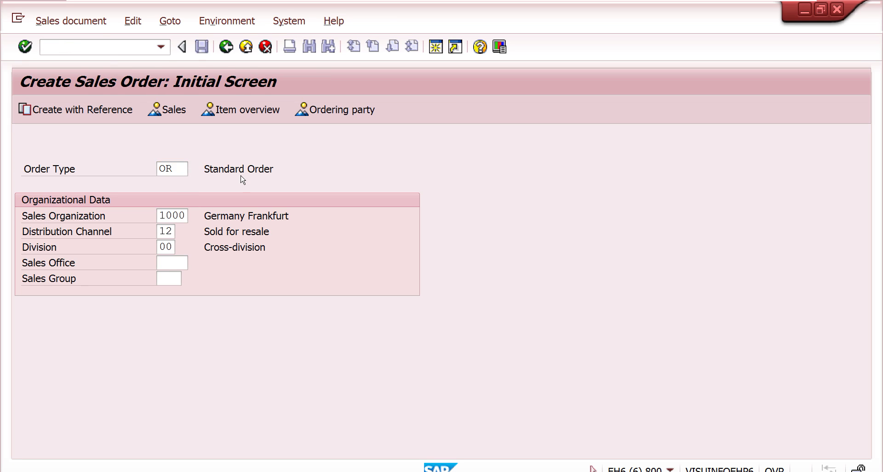
key(Return)
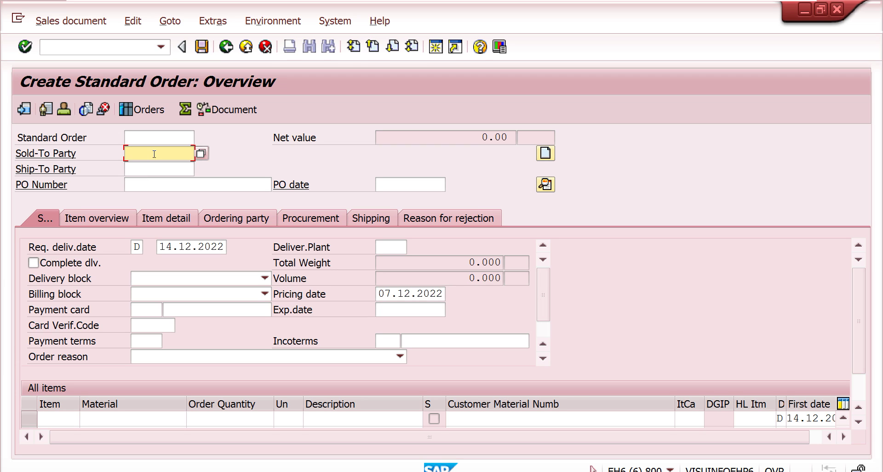
Fill in the new order's sold-to party customer number, PO number and PO date 28.11.2022.
click(154, 153)
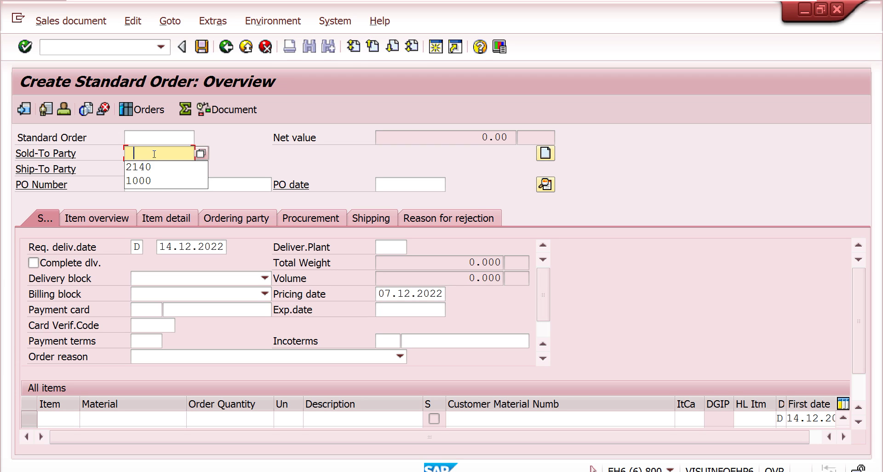
click(150, 168)
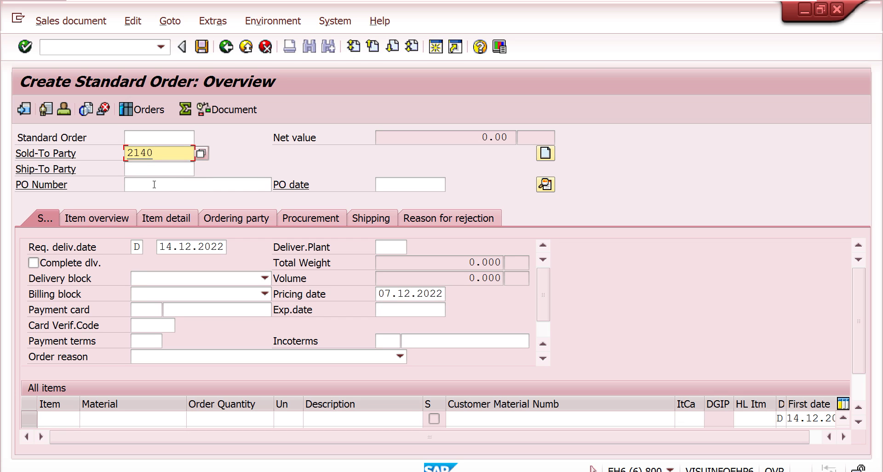
click(152, 185)
click(153, 199)
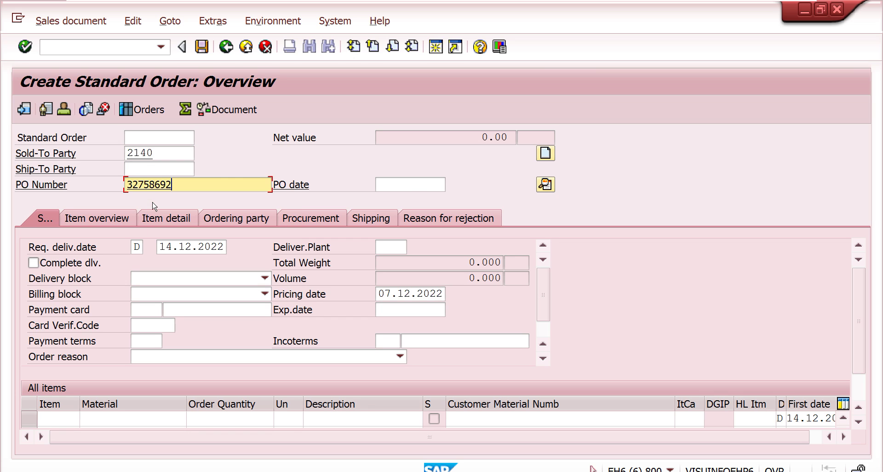
click(412, 186)
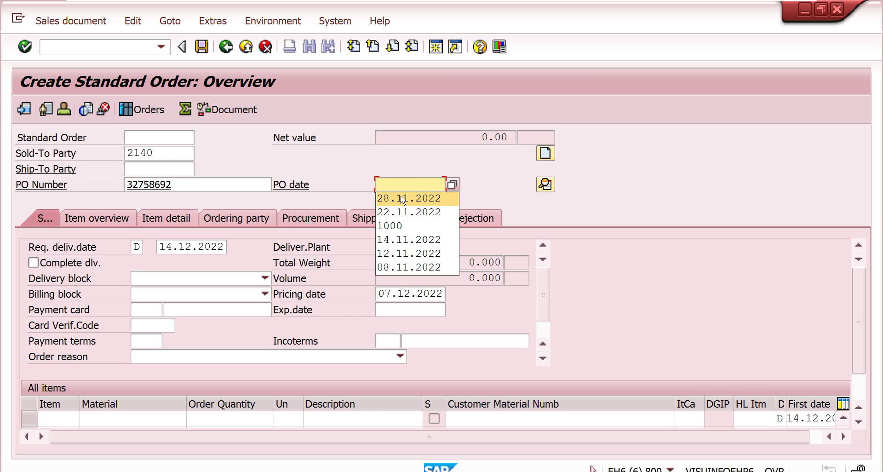
click(403, 199)
Enter material M-06 with order quantity 10 as the first item and choose M-08 as its substitute.
click(101, 419)
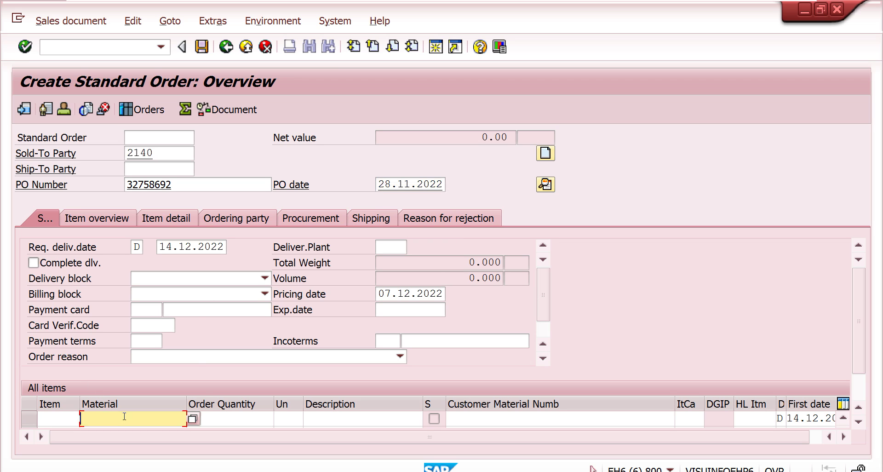
click(118, 321)
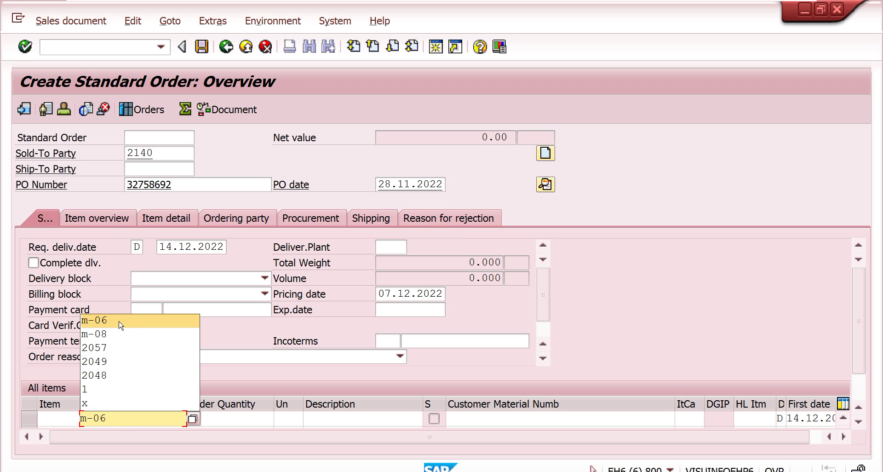
click(238, 420)
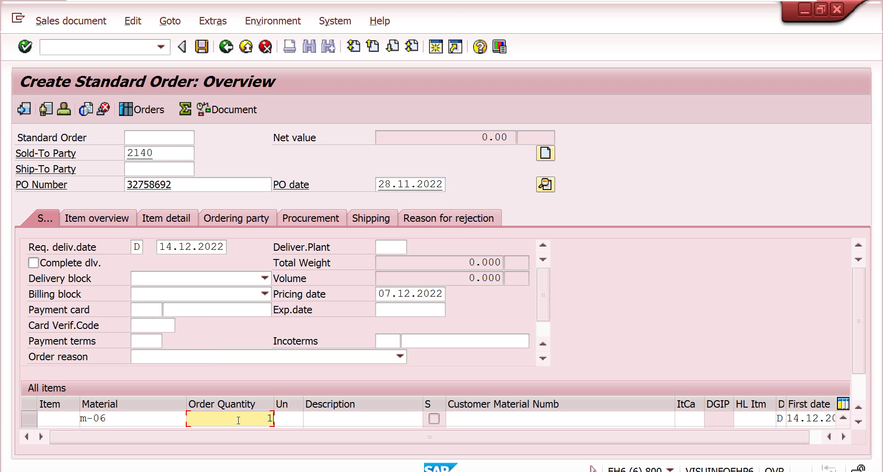
text(10)
key(Return)
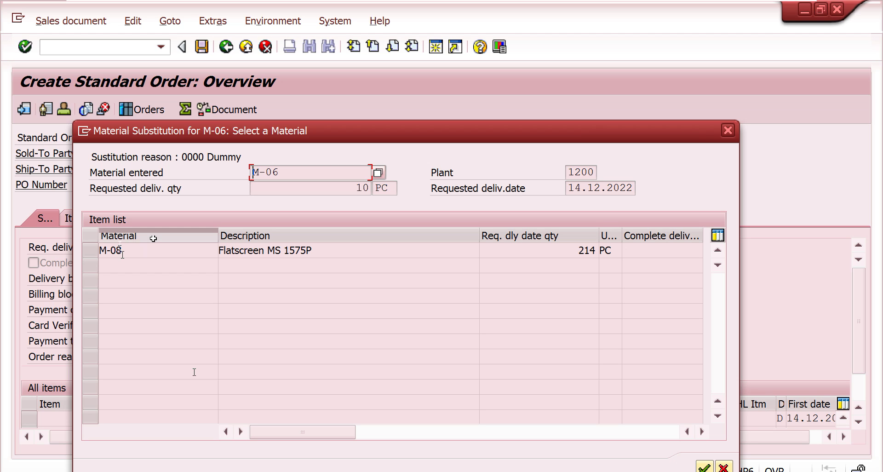
click(95, 254)
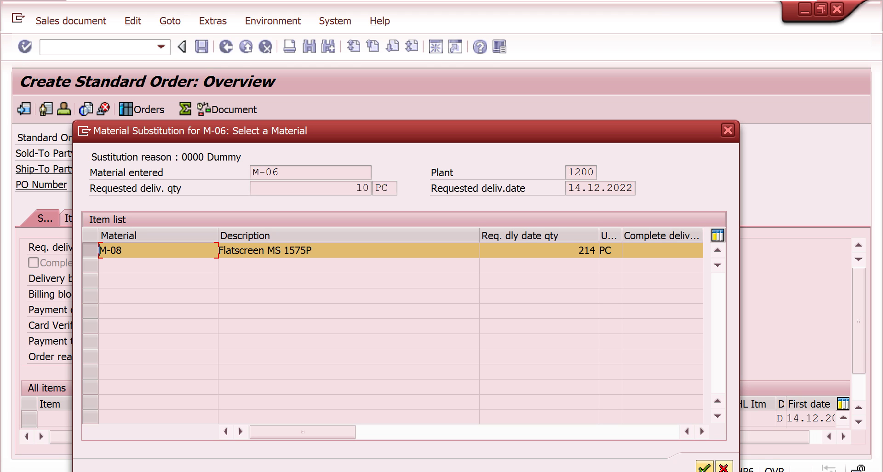
click(703, 467)
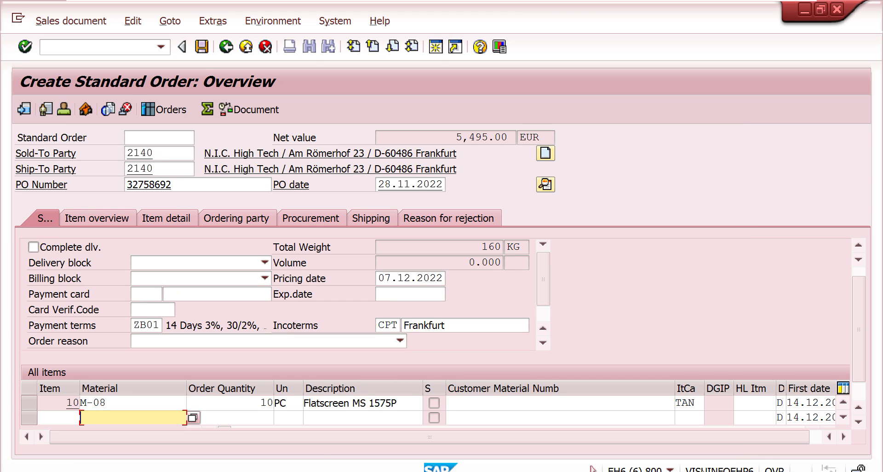
Add M-06 with order quantity 10 as a second item and dismiss the material substitution proposal without choosing a substitute.
key(BackSpace)
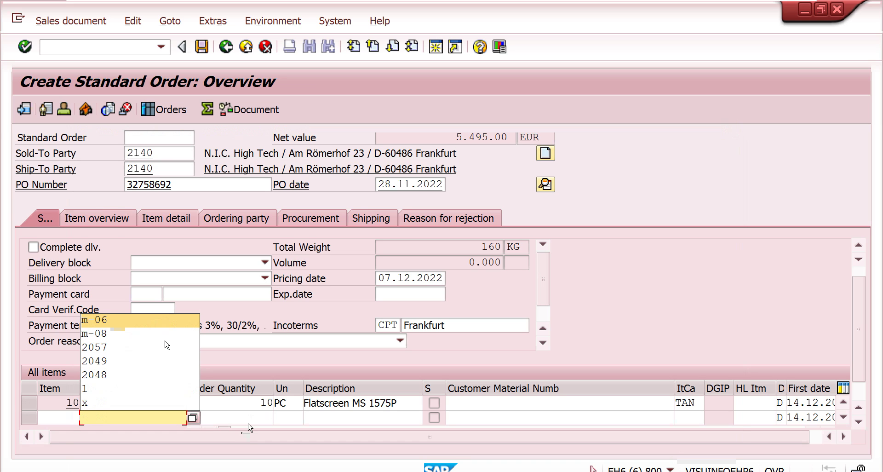
key(Return)
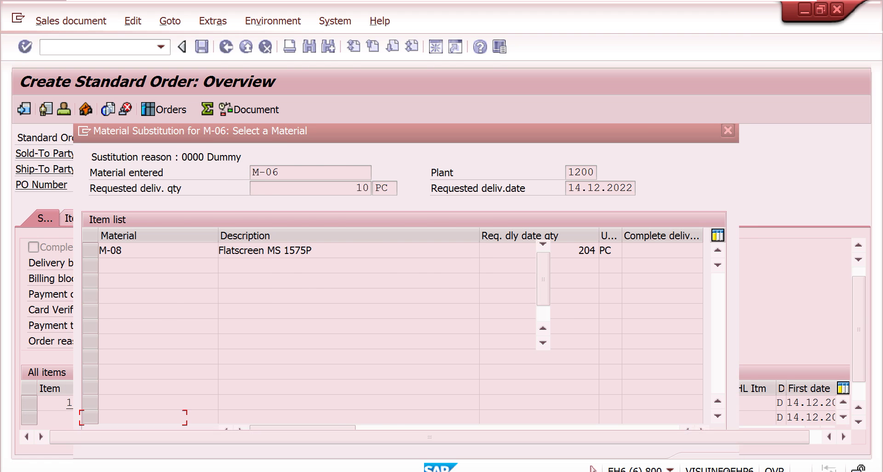
key(Escape)
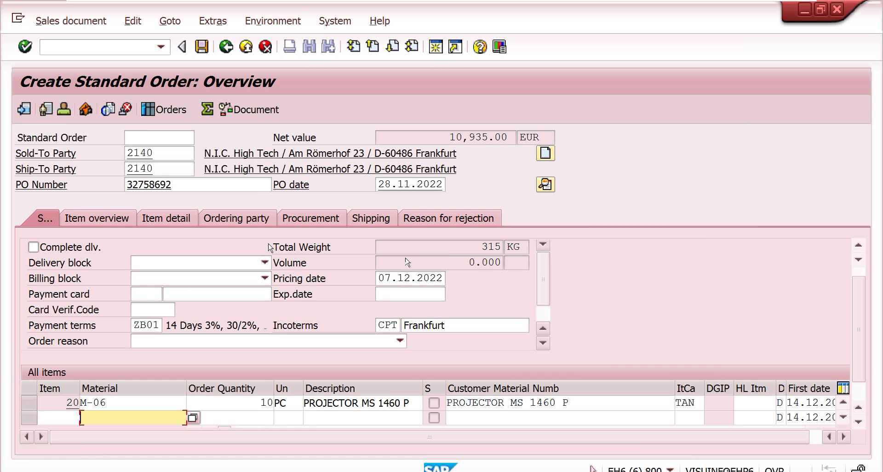
Switch to the order's item overview and examine the materials of items 10 and 20.
click(124, 224)
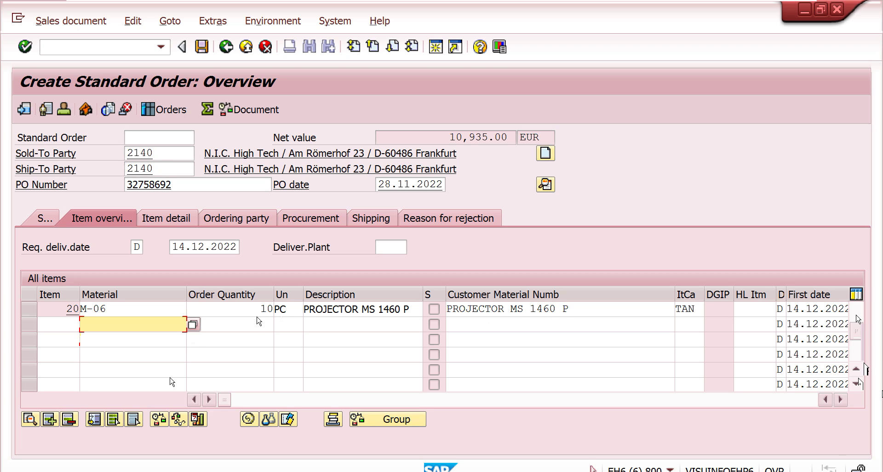
scroll(135, 324, up, 1)
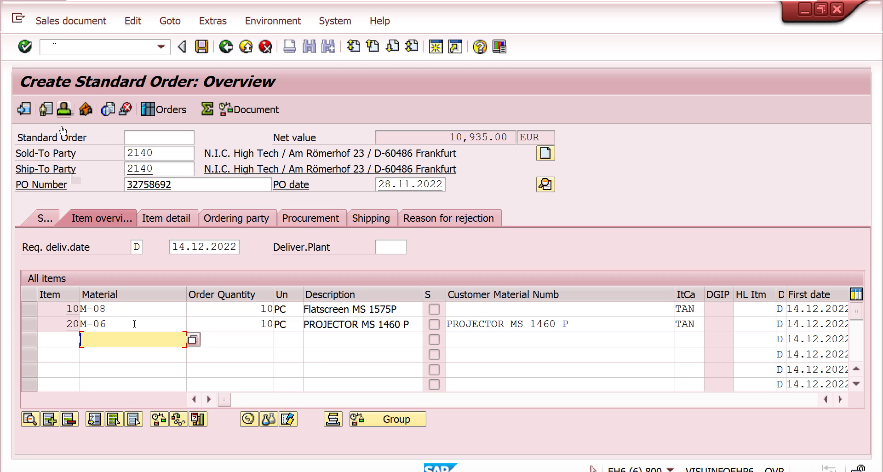
click(64, 109)
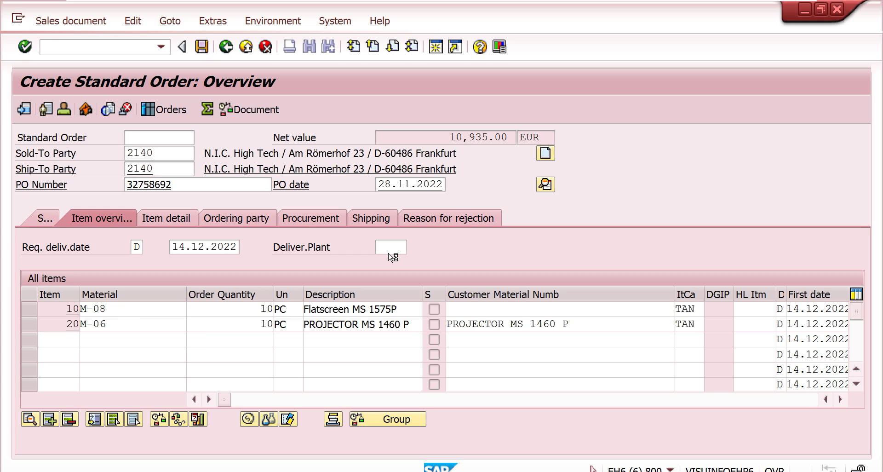